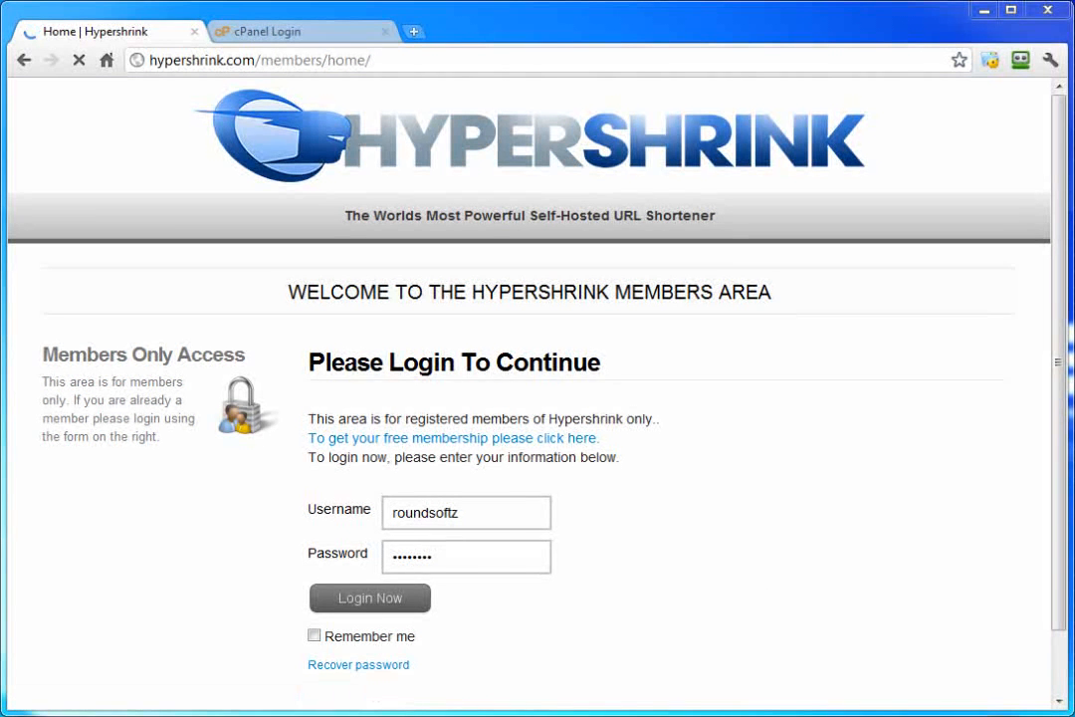
Step: View Installation > Software Requirements, listing the LAMP server and PHP 5.3.1 requirements
mouse_move(159, 227)
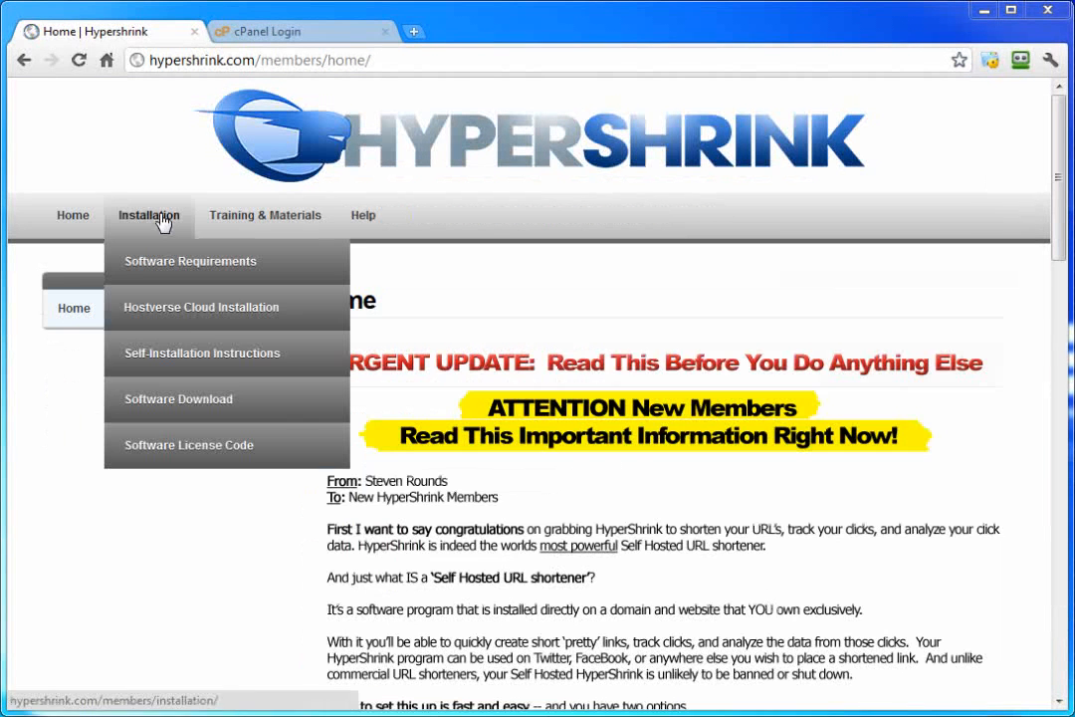
click(164, 261)
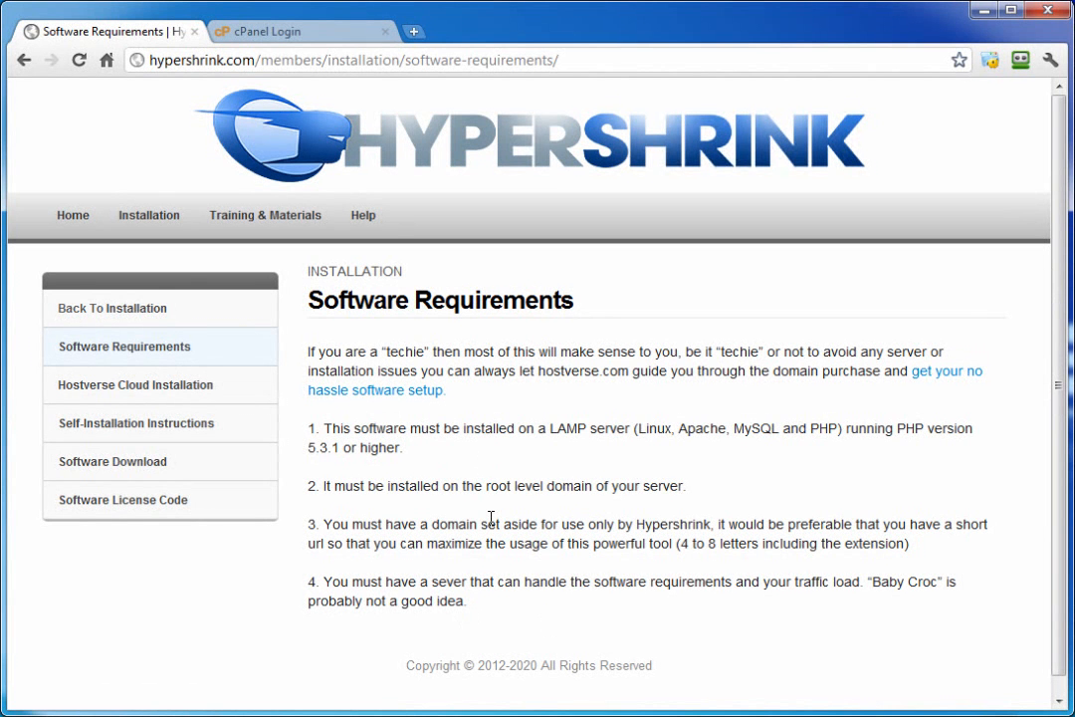
mouse_move(153, 216)
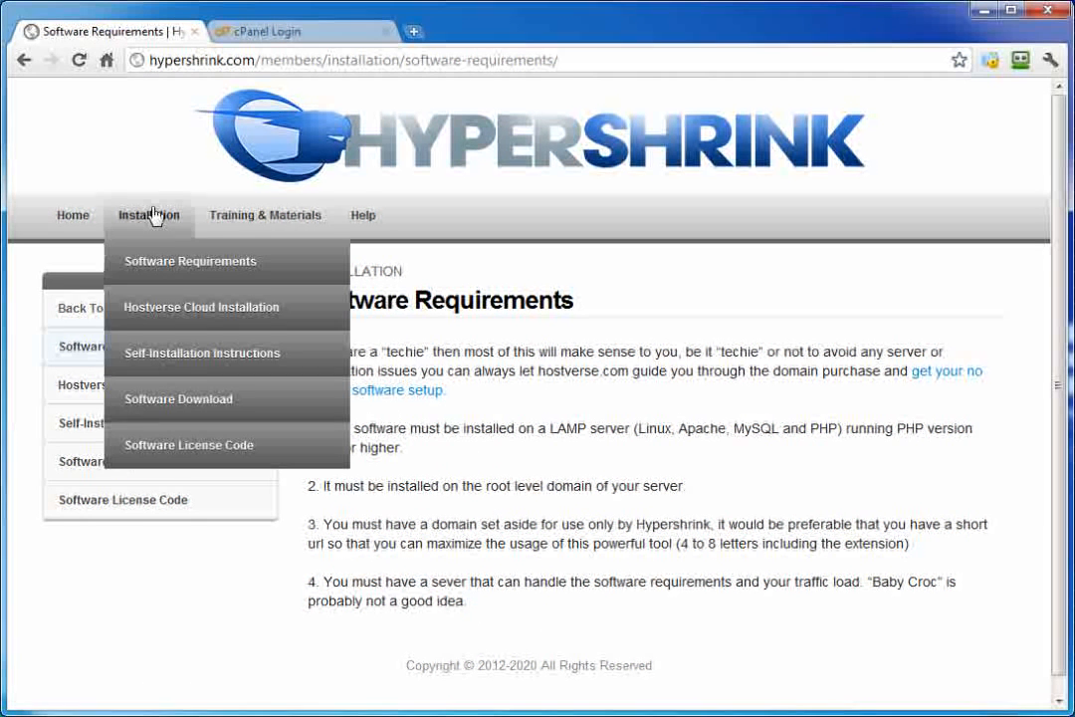
Step: Download the Hypershrink_1.0 zip from the Software Download page, then go to the cPanel tab
click(214, 398)
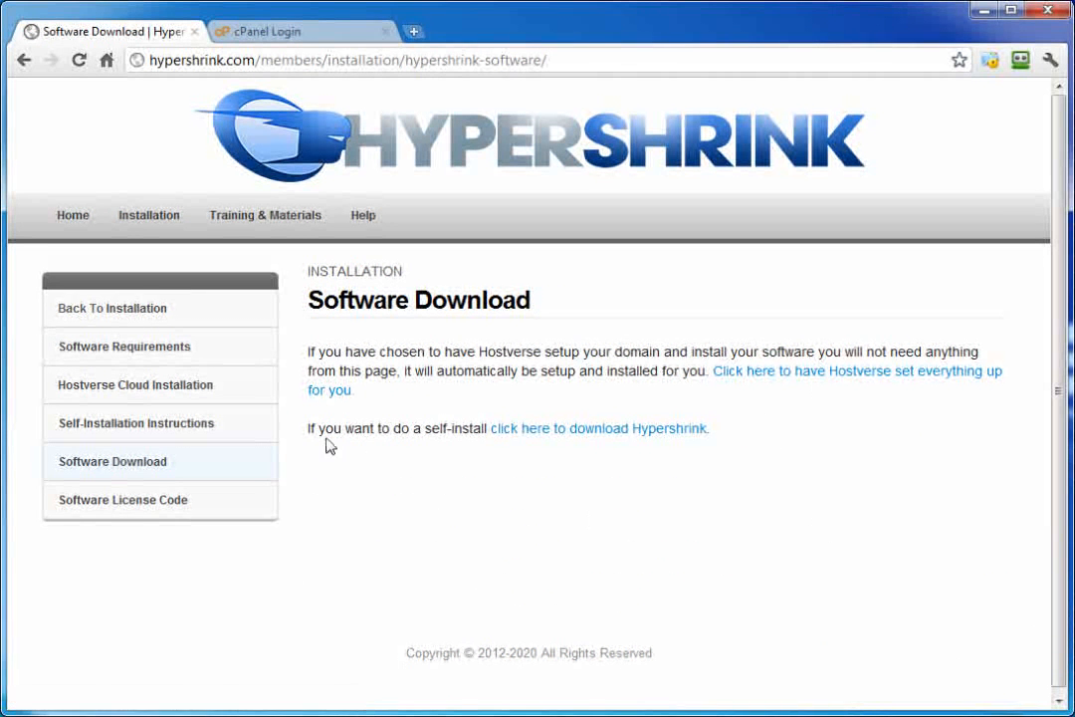
click(563, 439)
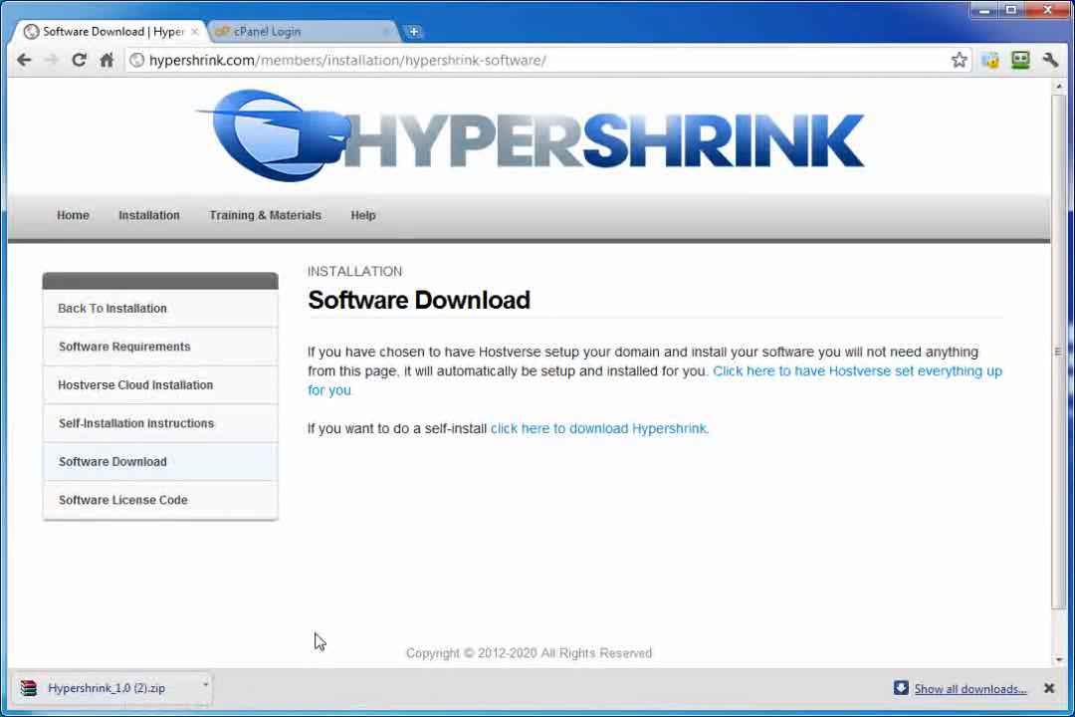
click(286, 33)
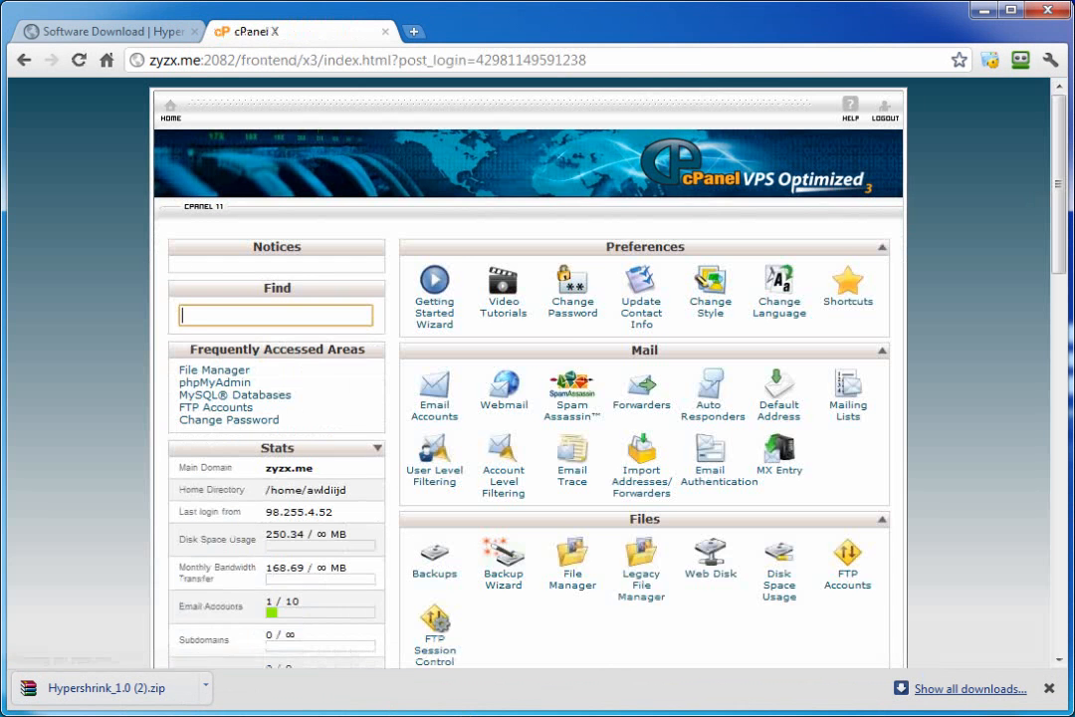
Step: Scroll the cPanel stats panel and highlight the PHP version 5.3.10 entry
scroll(475, 575, down, 1)
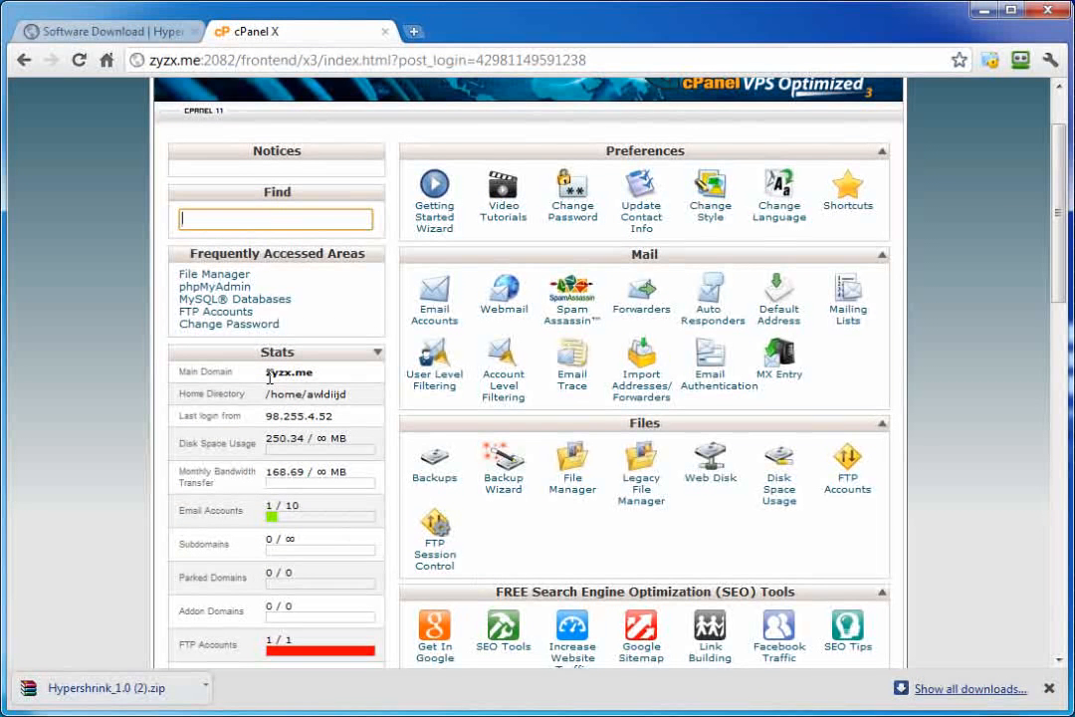
scroll(269, 389, down, 7)
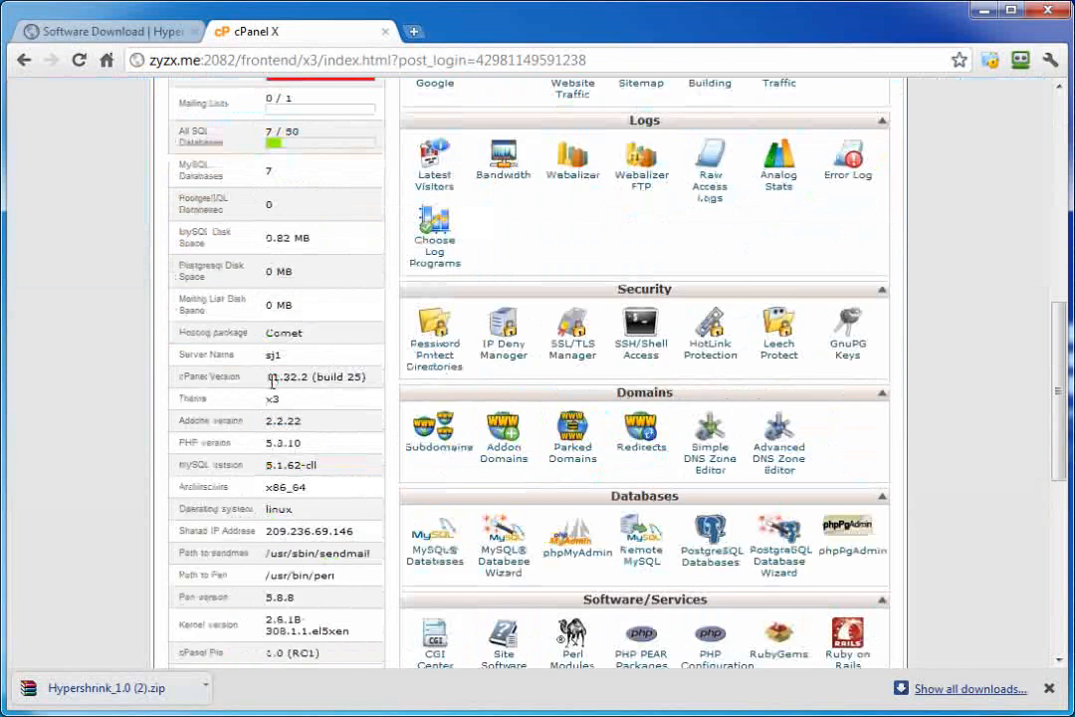
scroll(278, 376, down, 2)
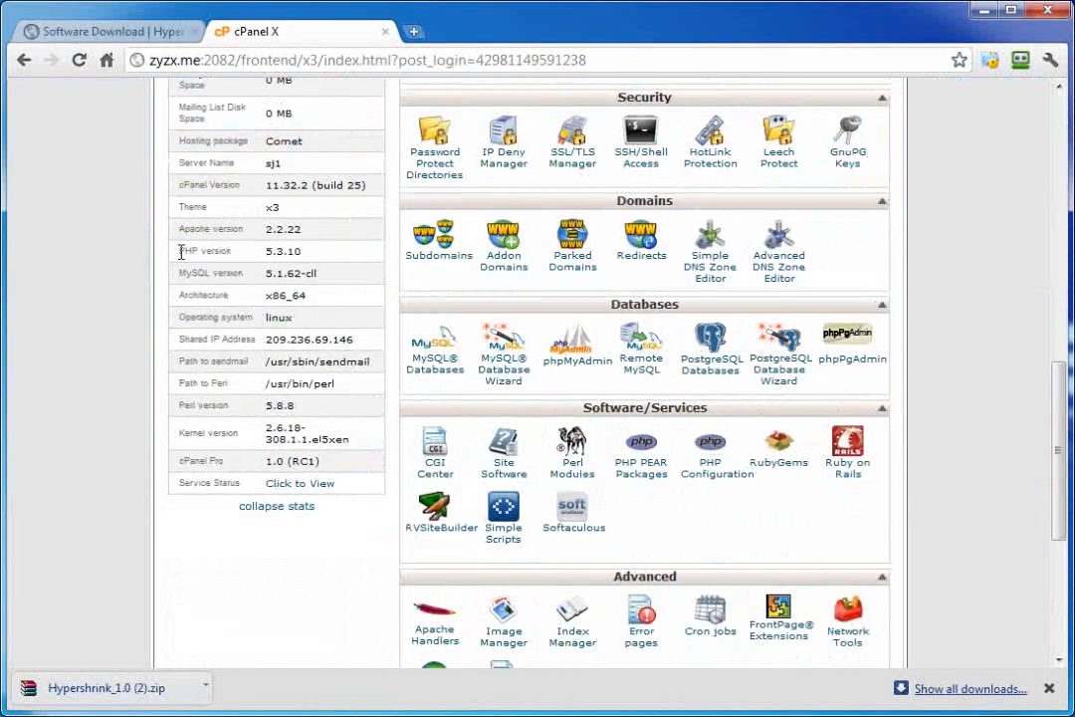
drag(175, 250, 320, 253)
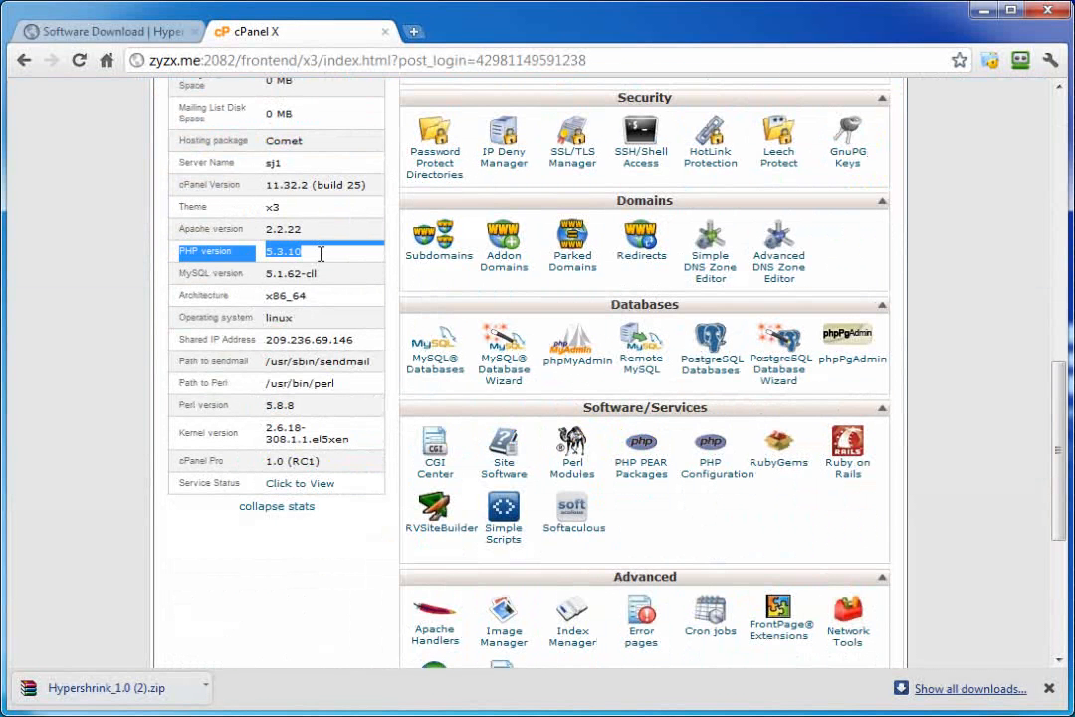
click(320, 251)
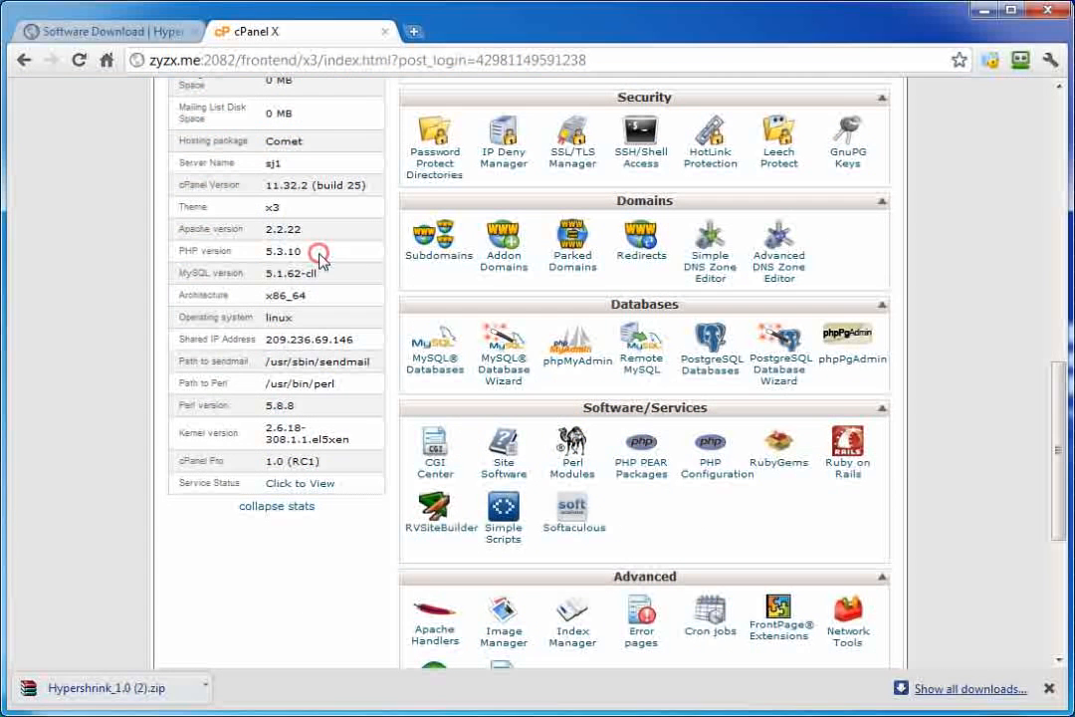
Step: Collapse and re-expand the account stats, showing Apache 2.2.22 and MySQL 5.1.62-cll
click(310, 509)
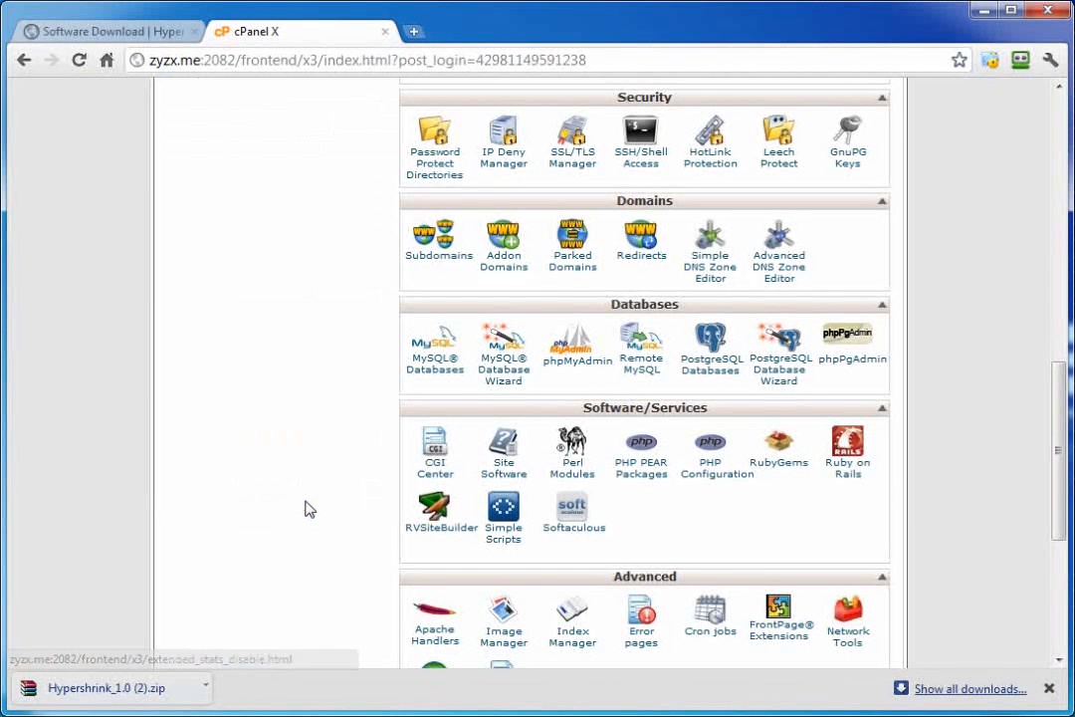
scroll(291, 519, up, 5)
scroll(290, 518, up, 3)
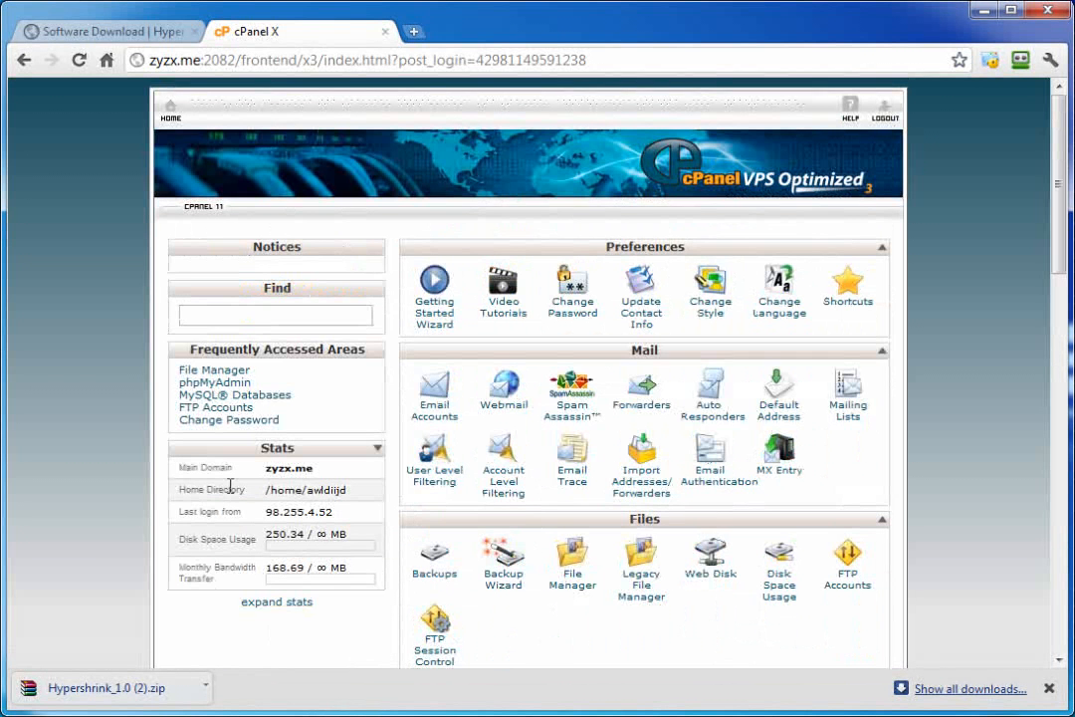
click(279, 602)
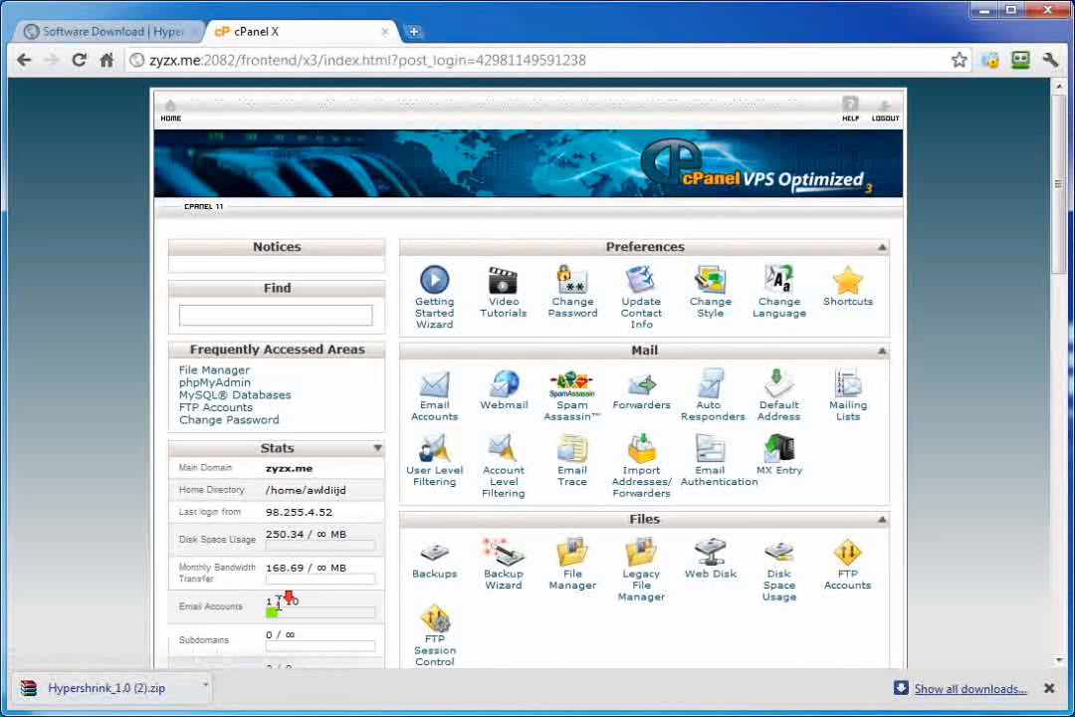
scroll(289, 588, down, 5)
scroll(289, 587, down, 4)
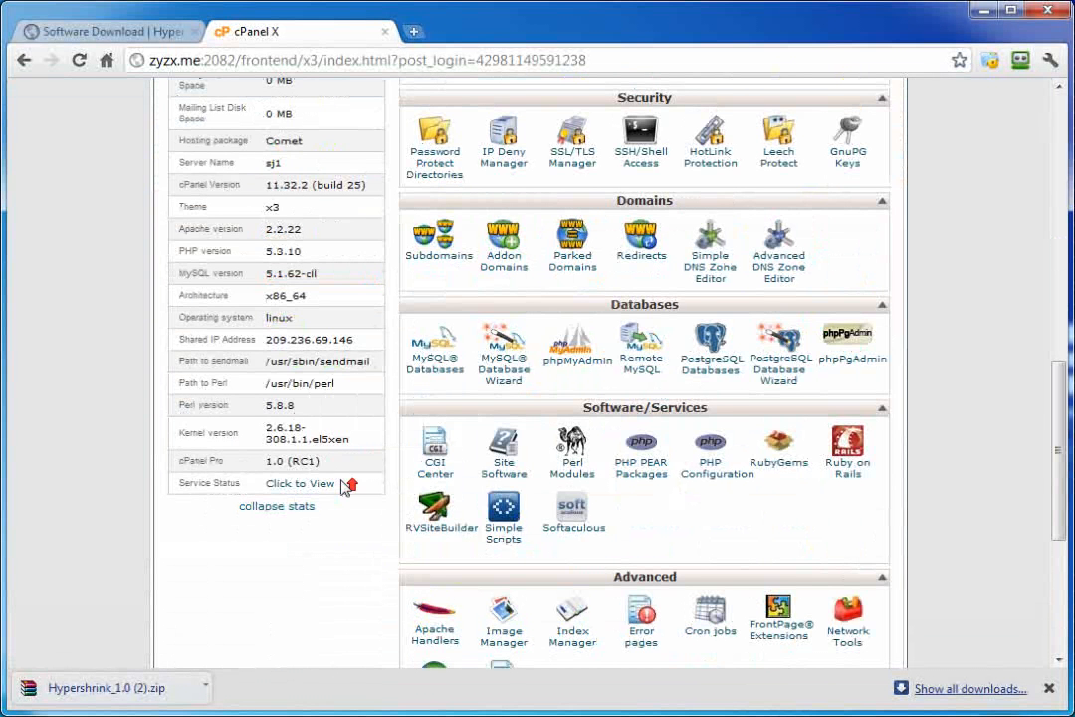
scroll(350, 498, up, 6)
scroll(350, 508, up, 3)
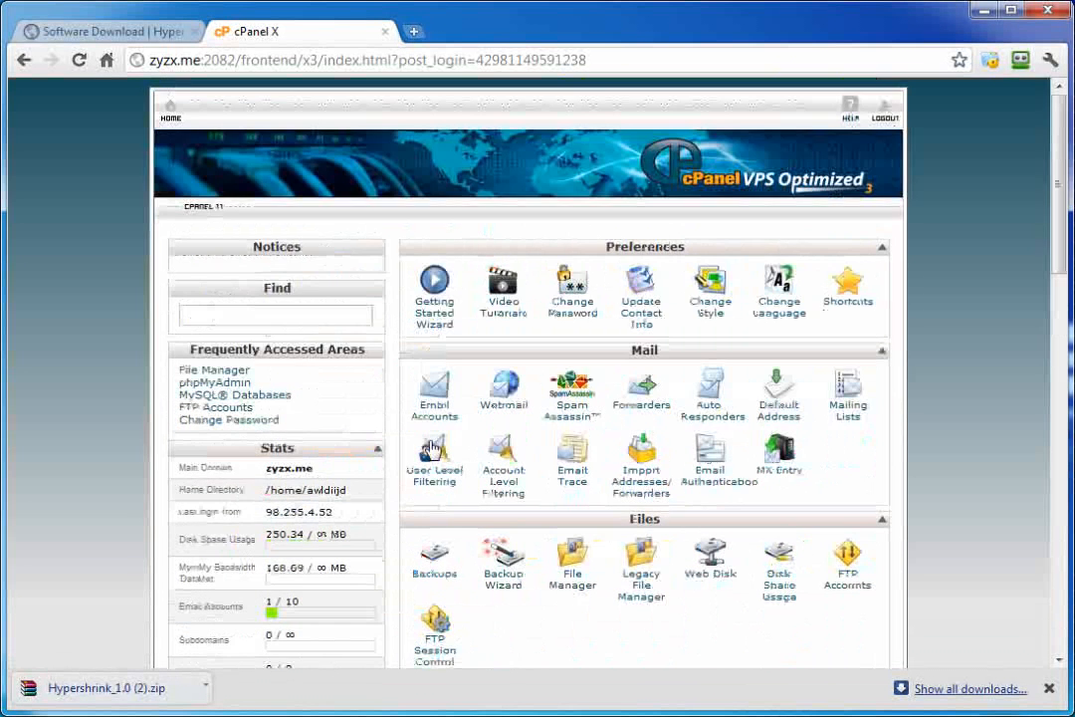
click(583, 588)
Step: Upload Hypershrink_1.0.zip (6.87 MB) into public_html through File Manager's Upload page
click(530, 554)
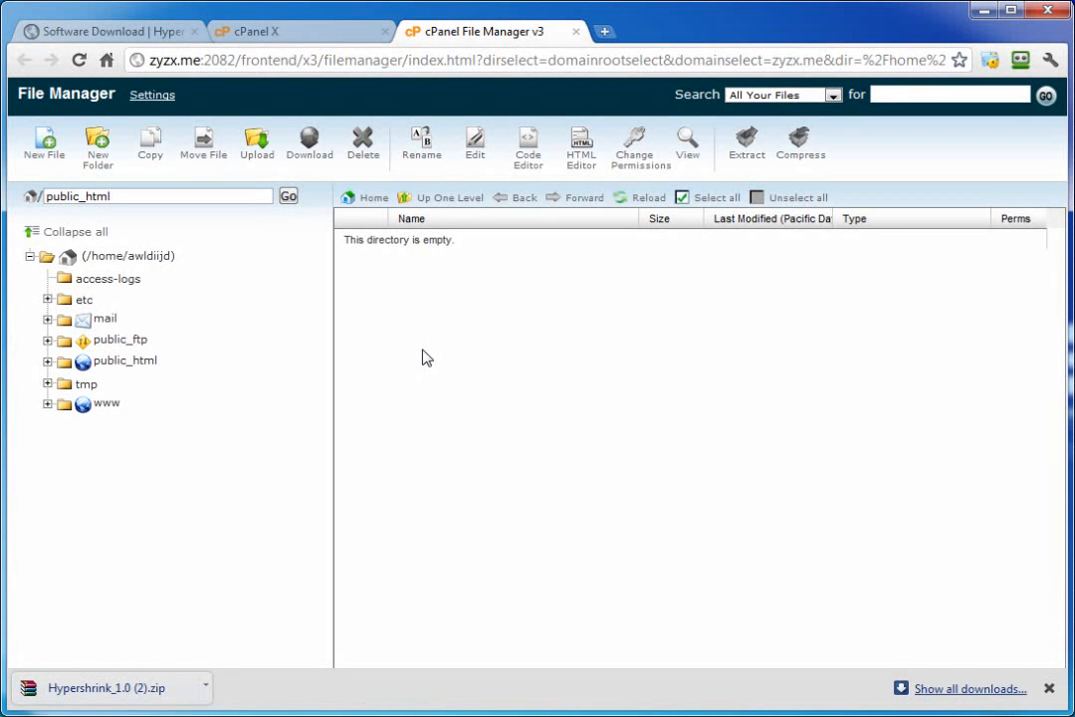
click(260, 161)
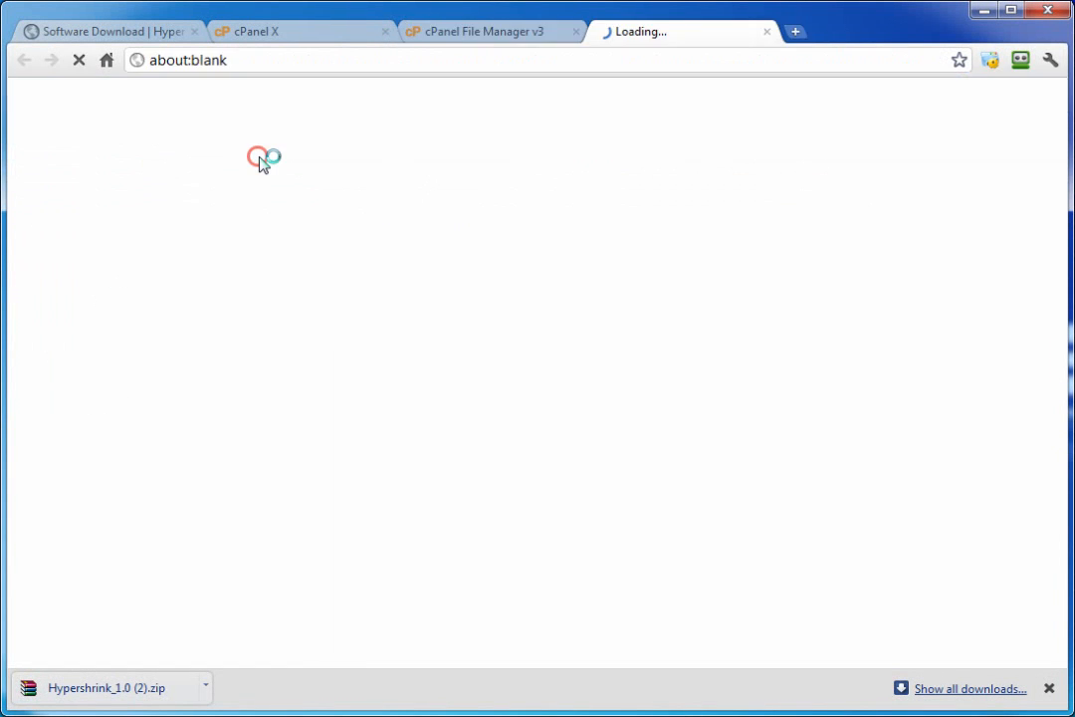
click(85, 185)
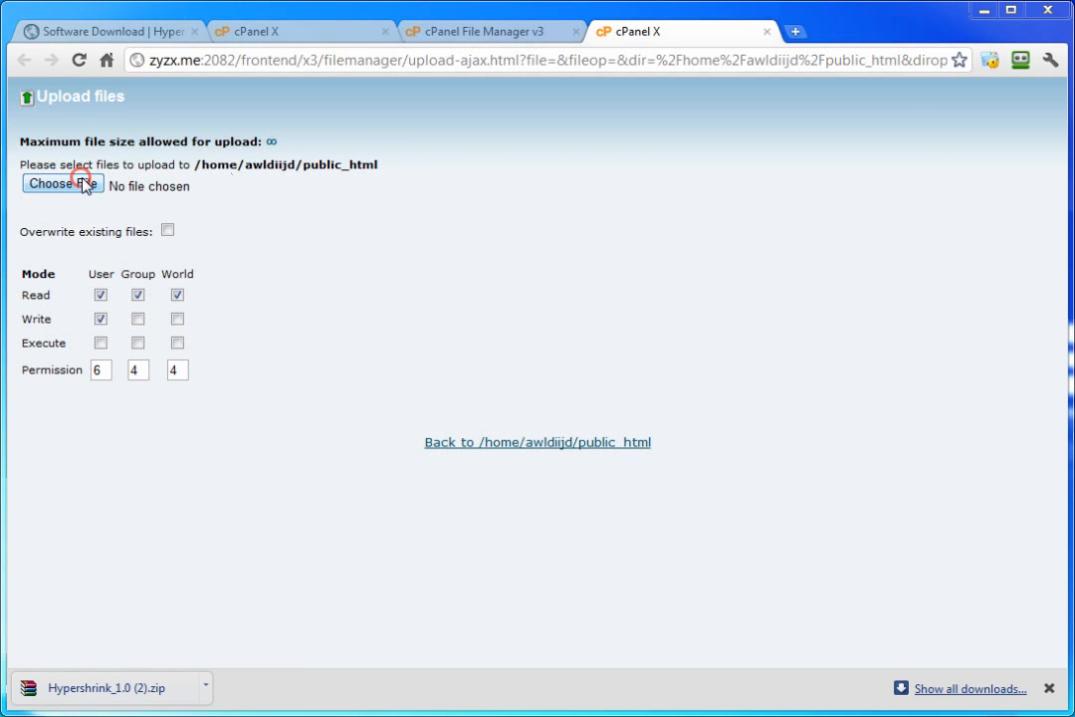
click(148, 134)
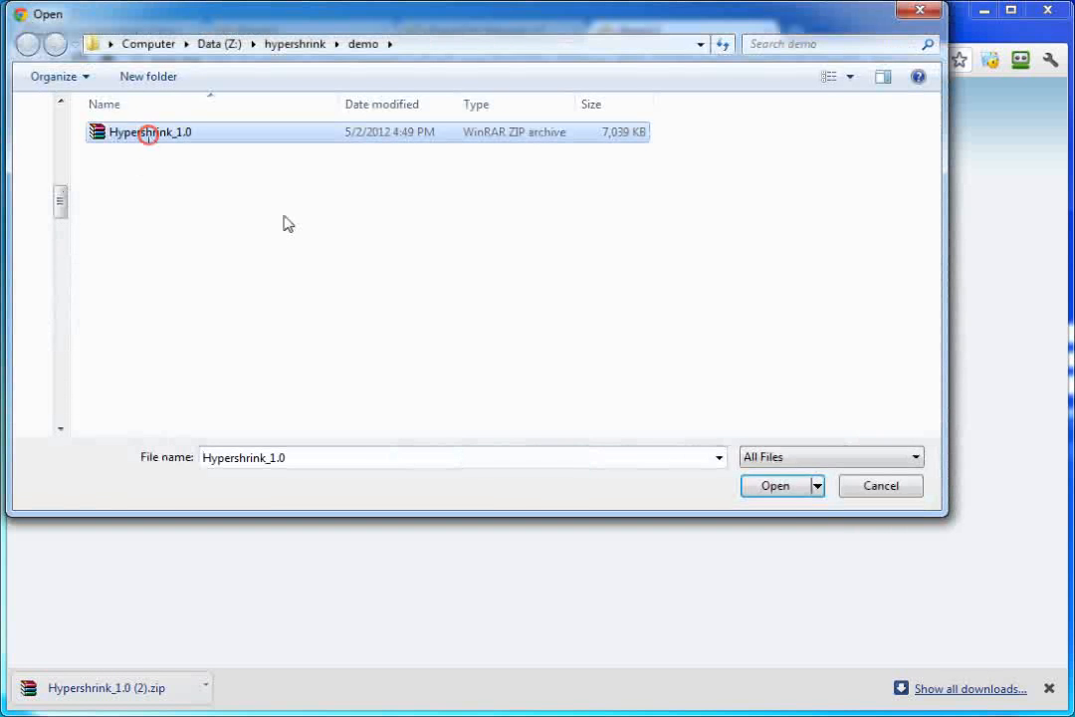
click(781, 491)
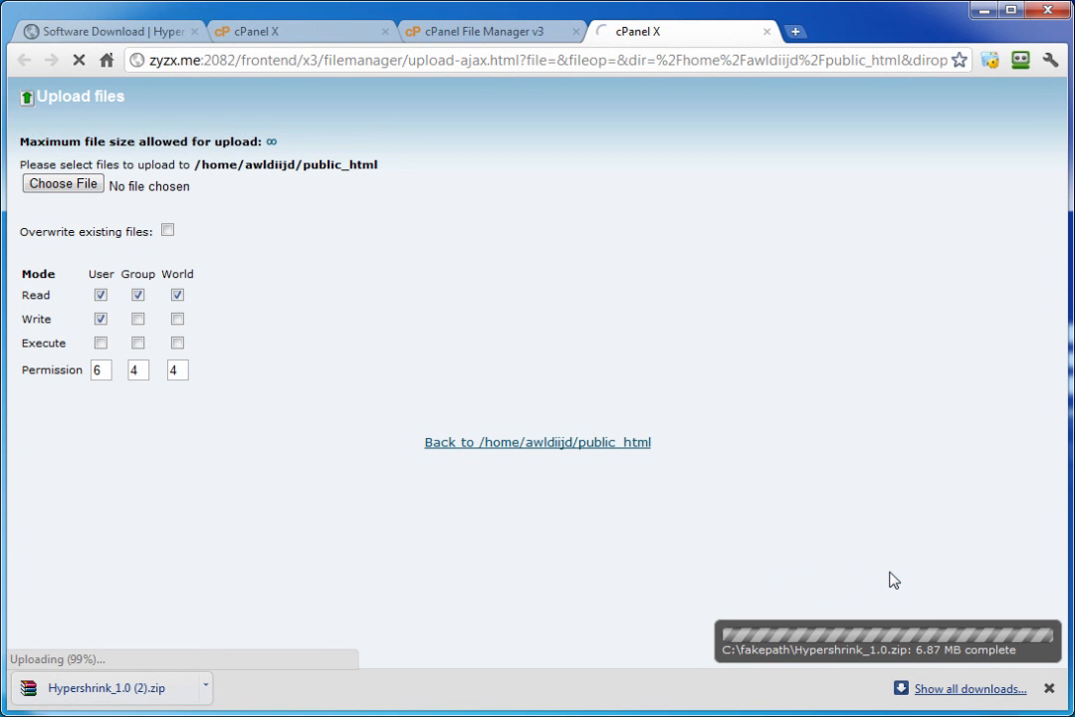
click(546, 447)
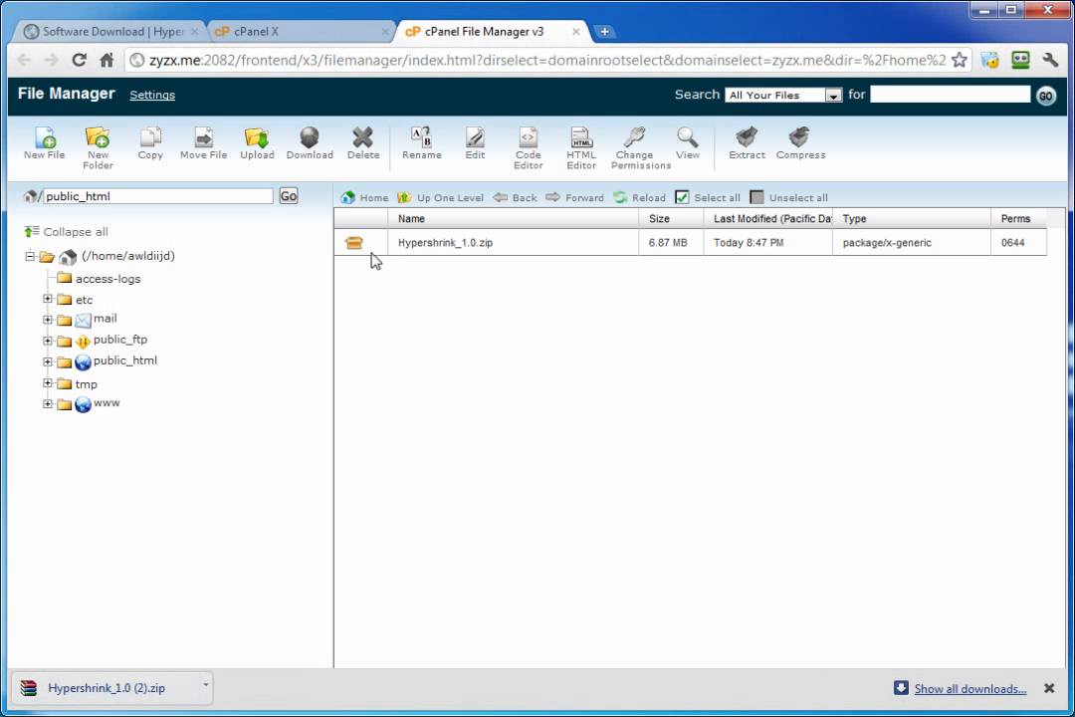
Step: Extract Hypershrink_1.0.zip into /public_html, creating assets, code, data, install, mod and updates
click(643, 203)
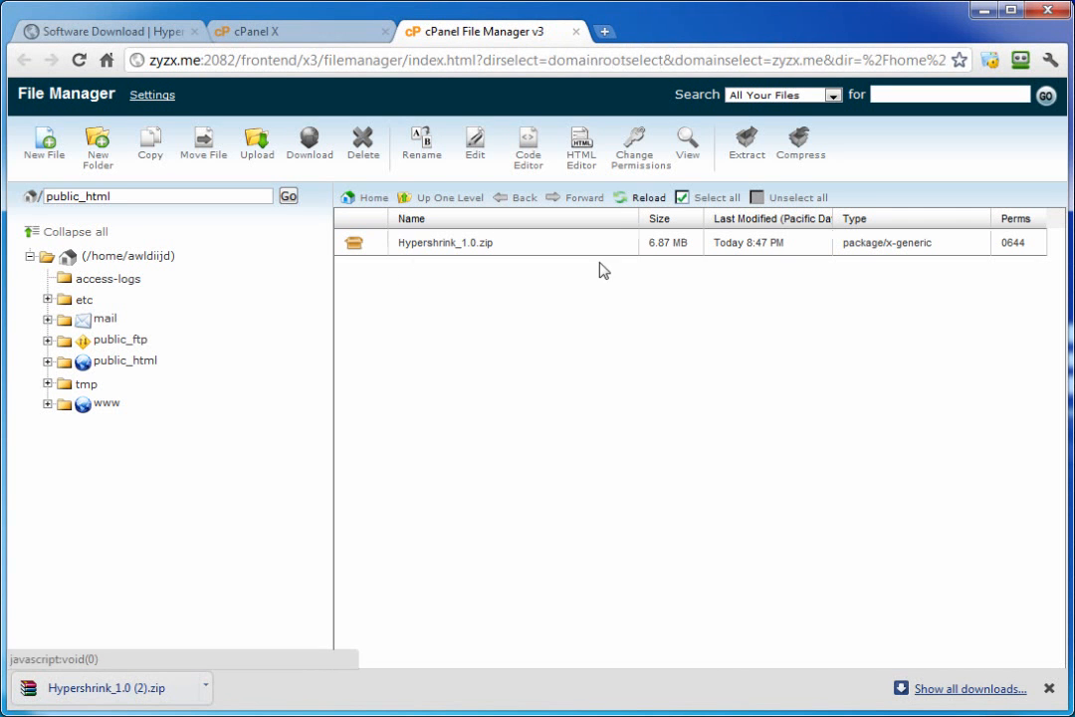
click(360, 244)
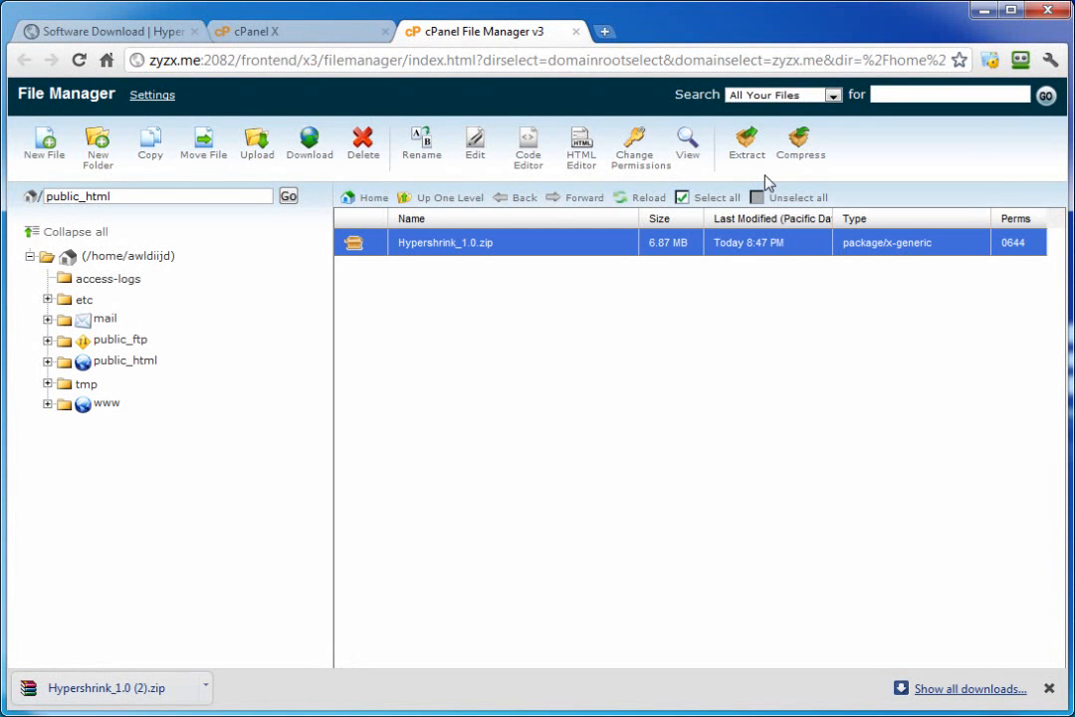
click(746, 144)
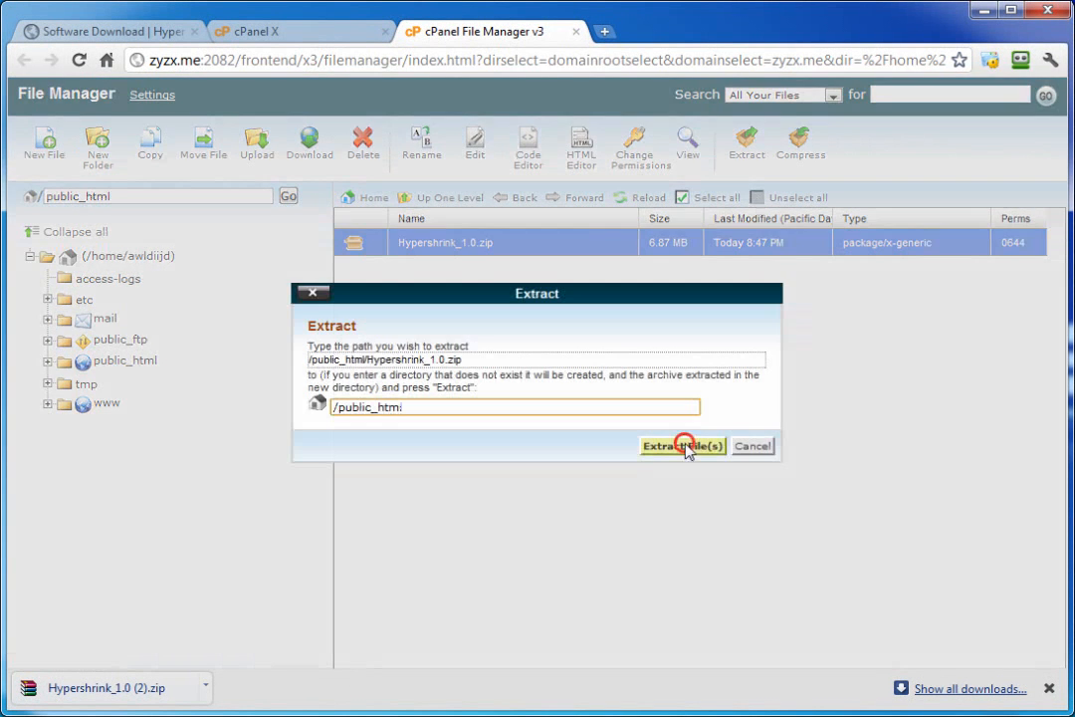
click(683, 445)
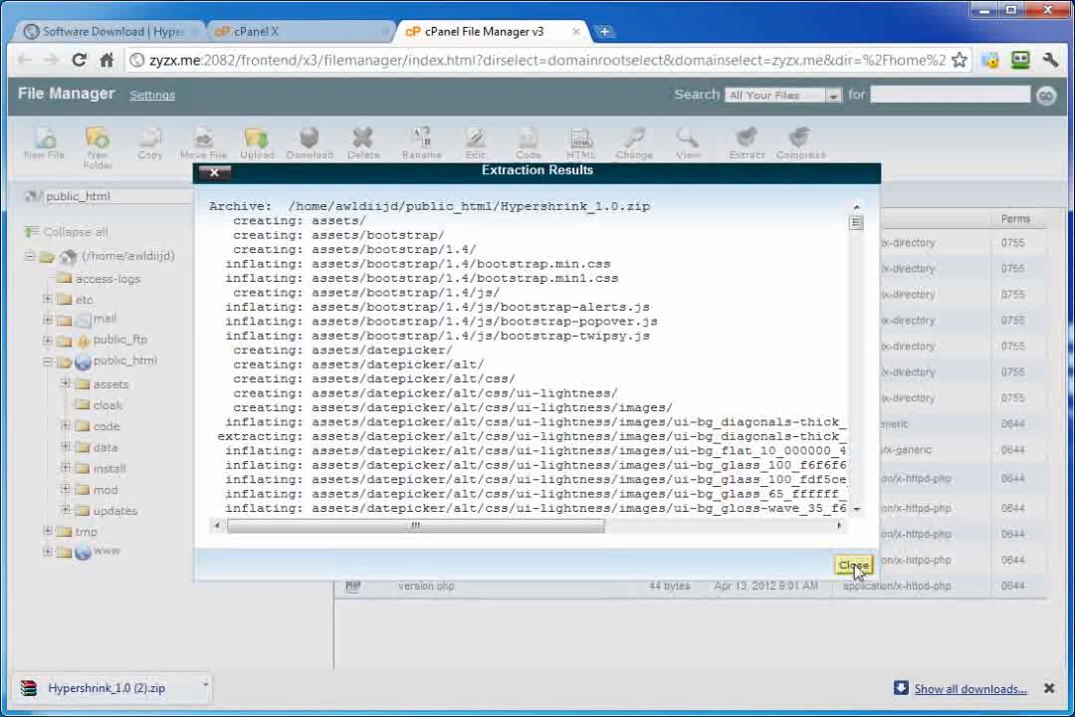
click(853, 565)
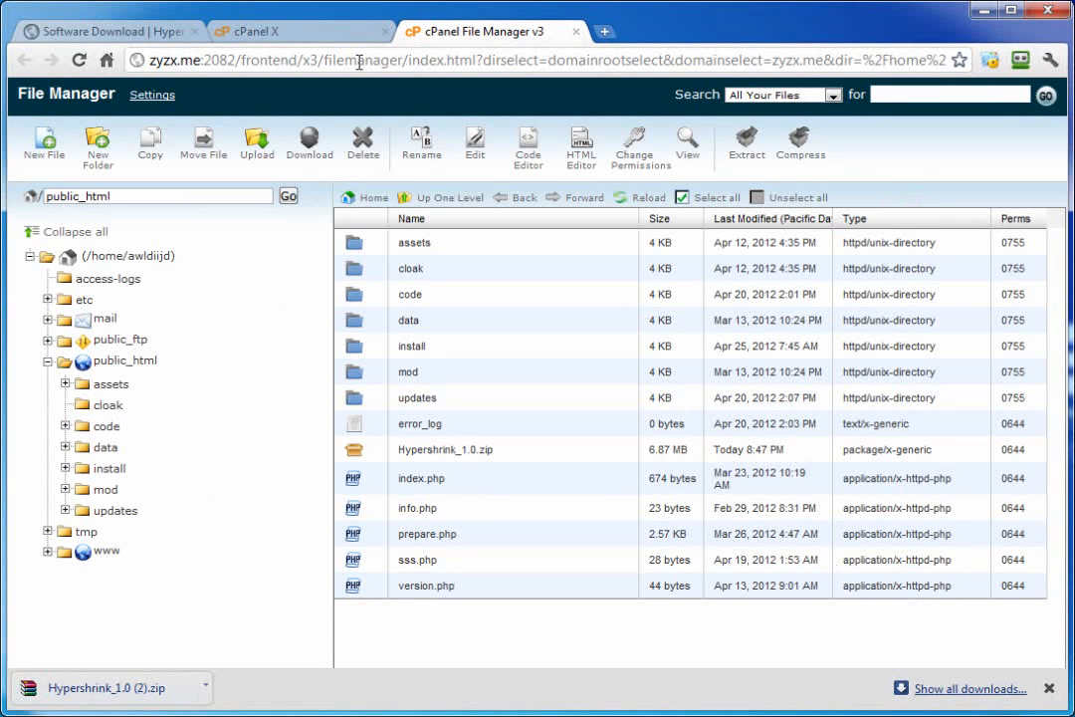
Step: Create the MySQL database awldiijd_tesths1 on the MySQL Databases page
click(334, 38)
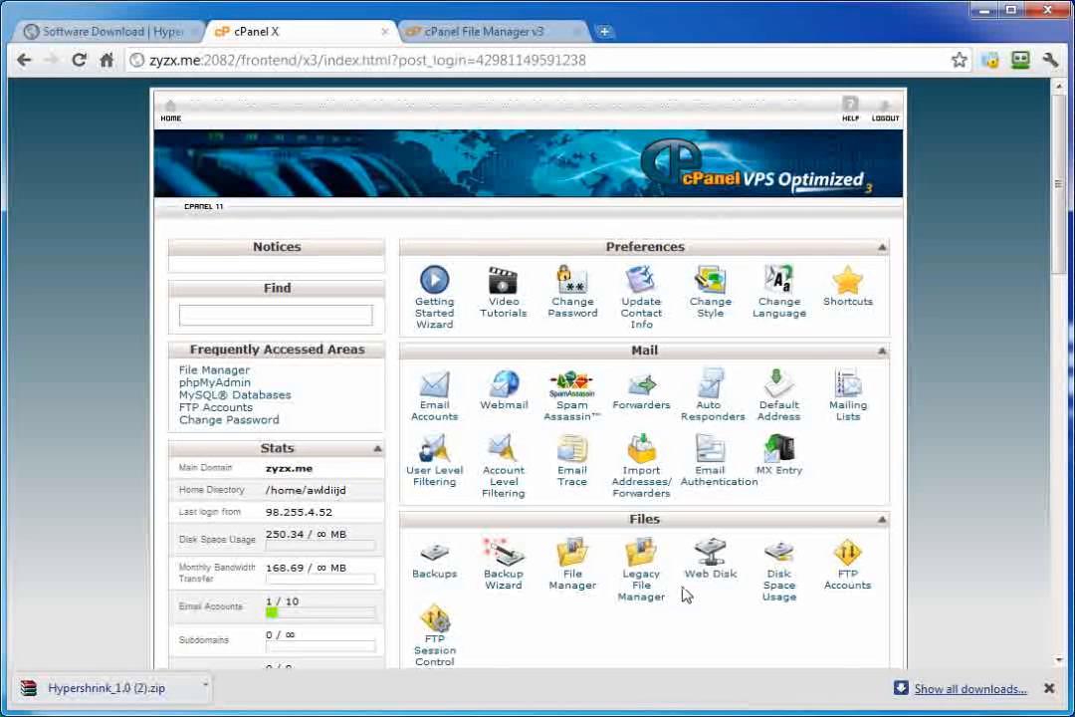
scroll(649, 526, down, 2)
scroll(649, 525, down, 5)
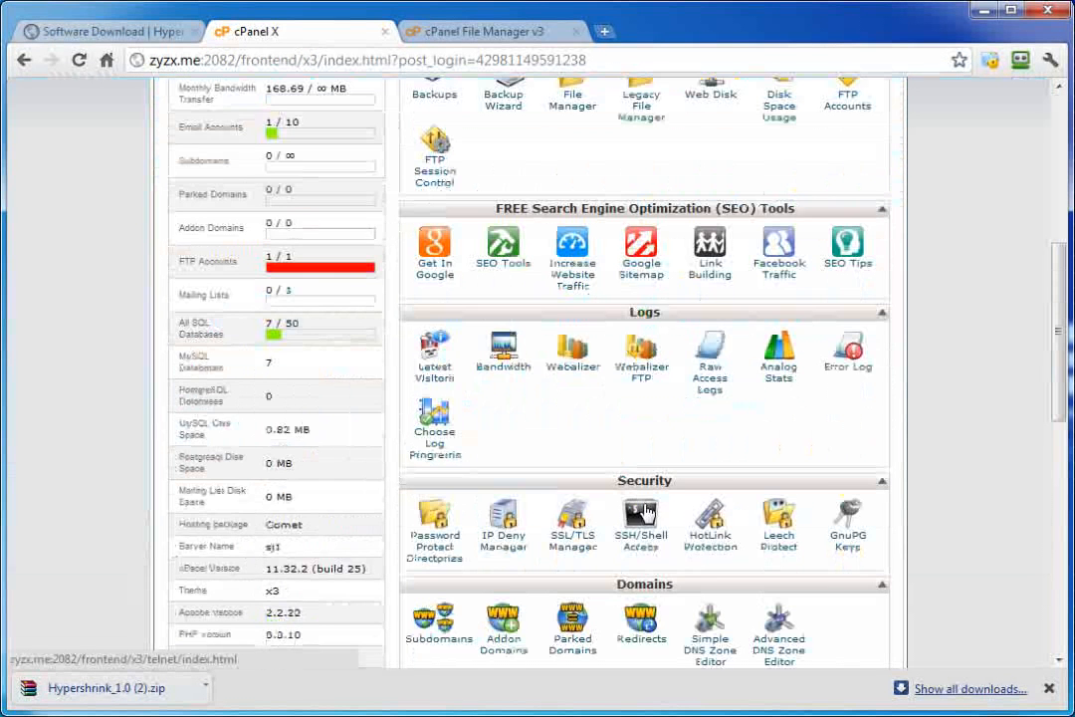
scroll(587, 446, down, 4)
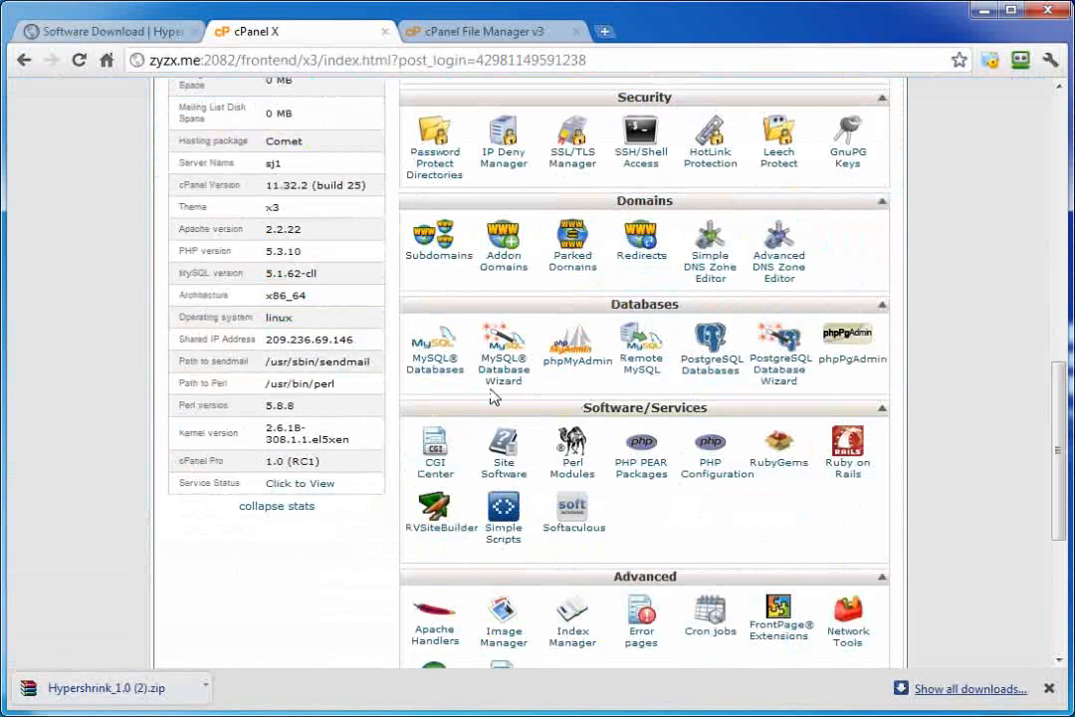
click(444, 374)
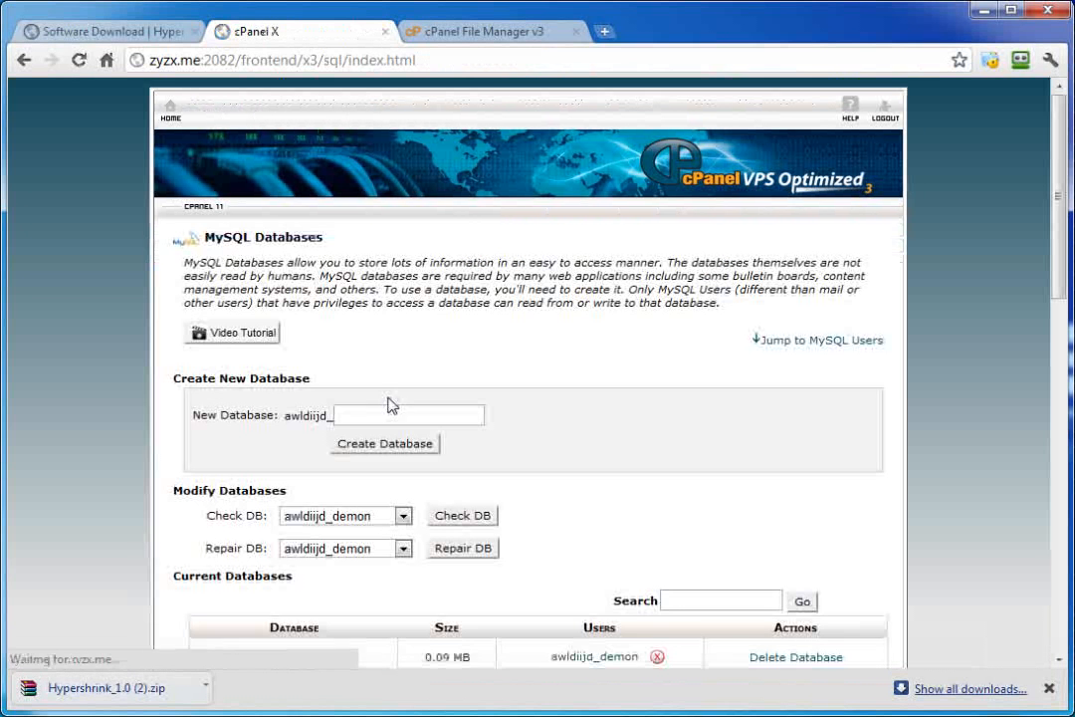
click(357, 414)
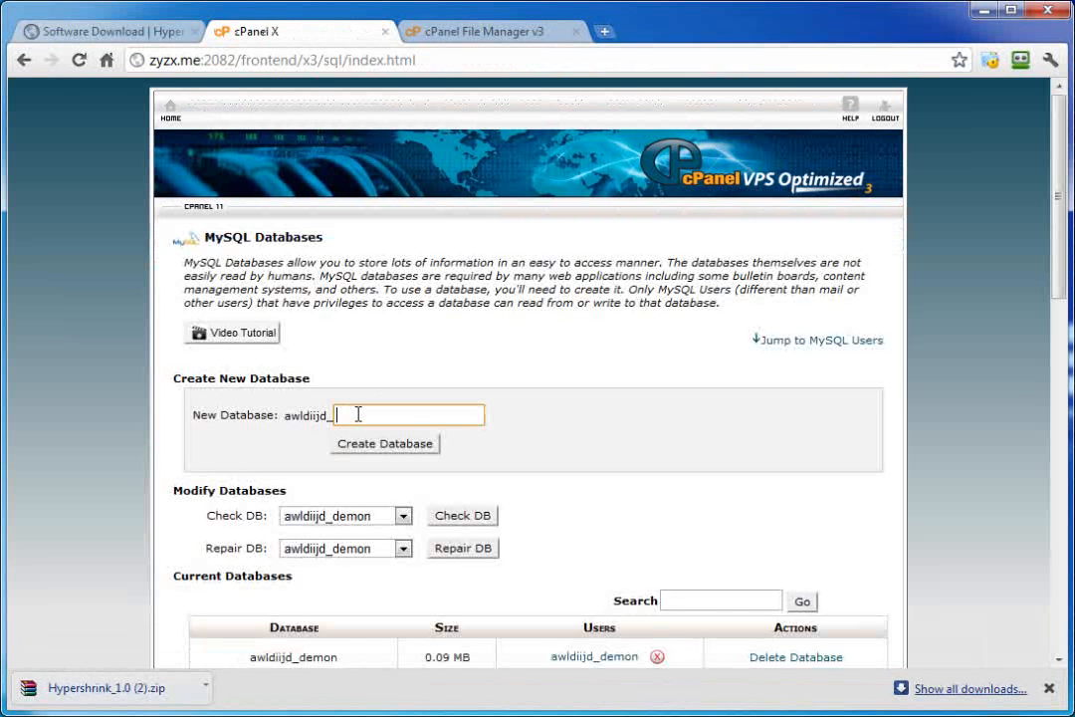
text(tesths1)
click(381, 445)
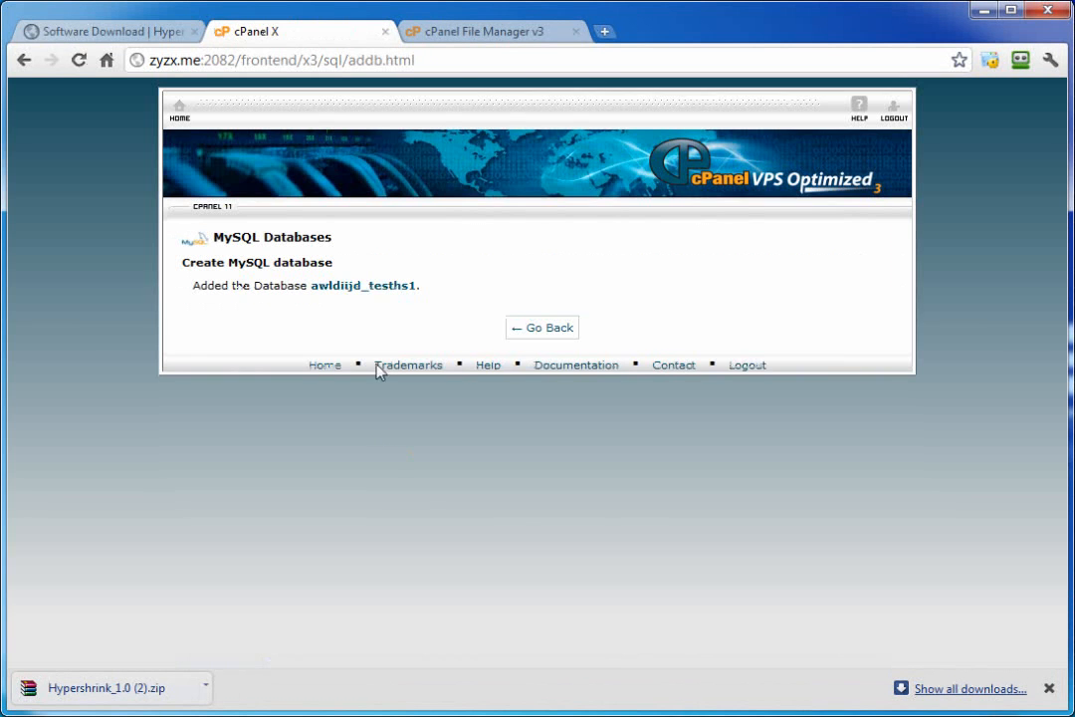
drag(417, 285, 317, 290)
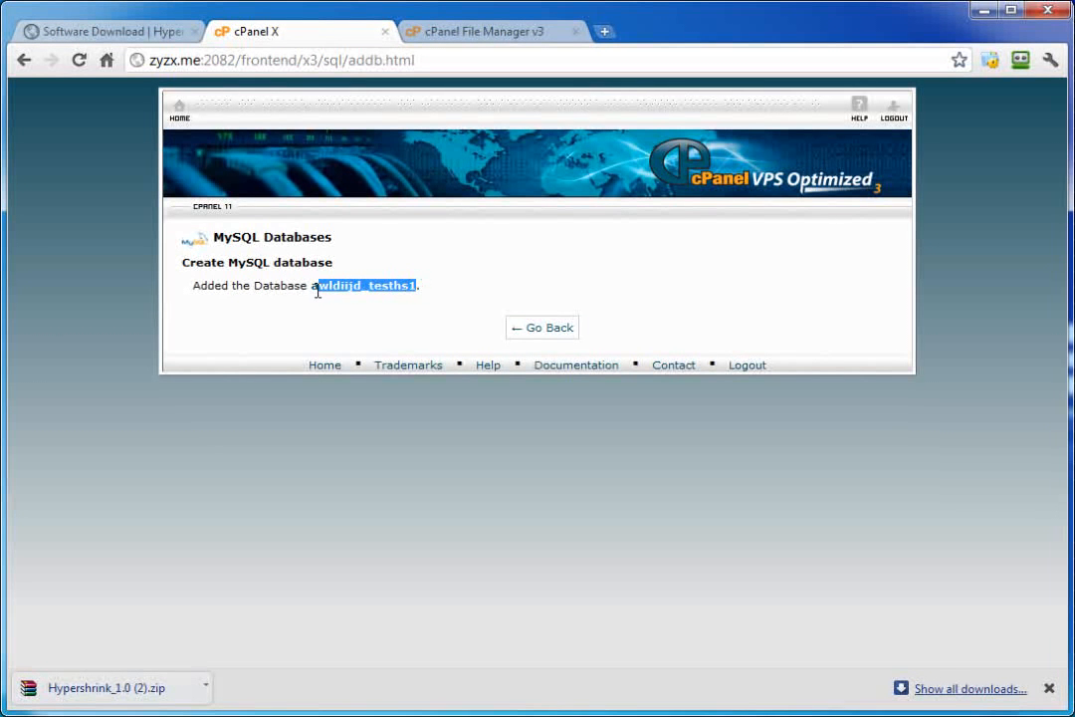
click(548, 332)
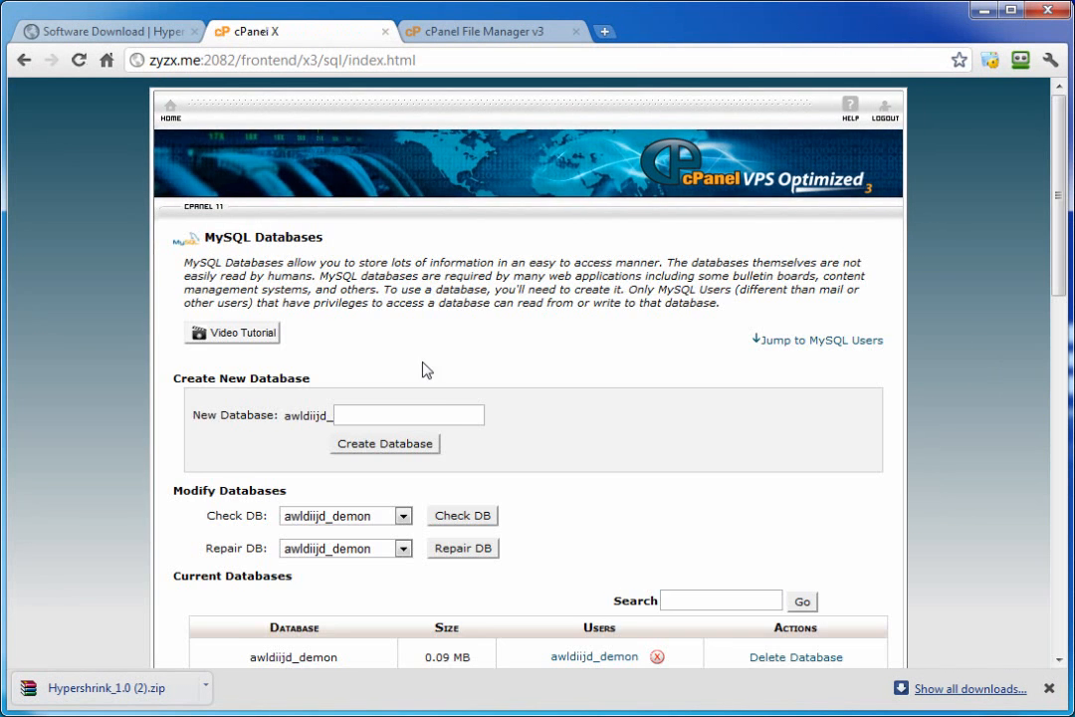
Step: Add MySQL user tesths1, pasting the password into both password fields
scroll(416, 373, down, 5)
scroll(405, 373, down, 3)
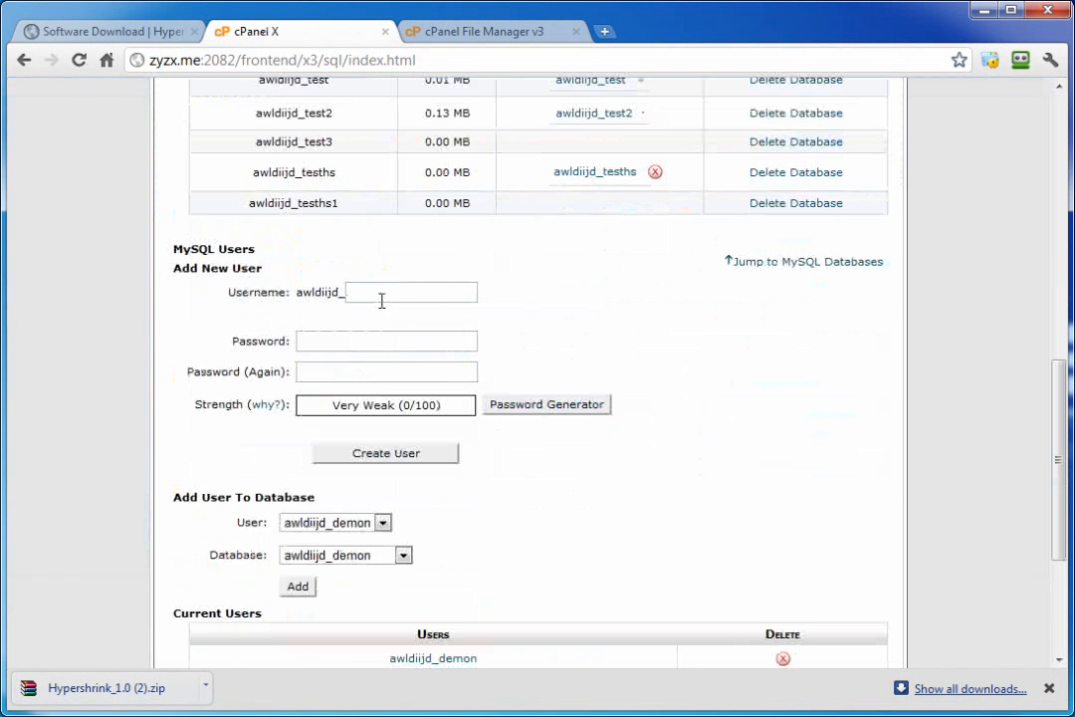
click(380, 297)
text(tes)
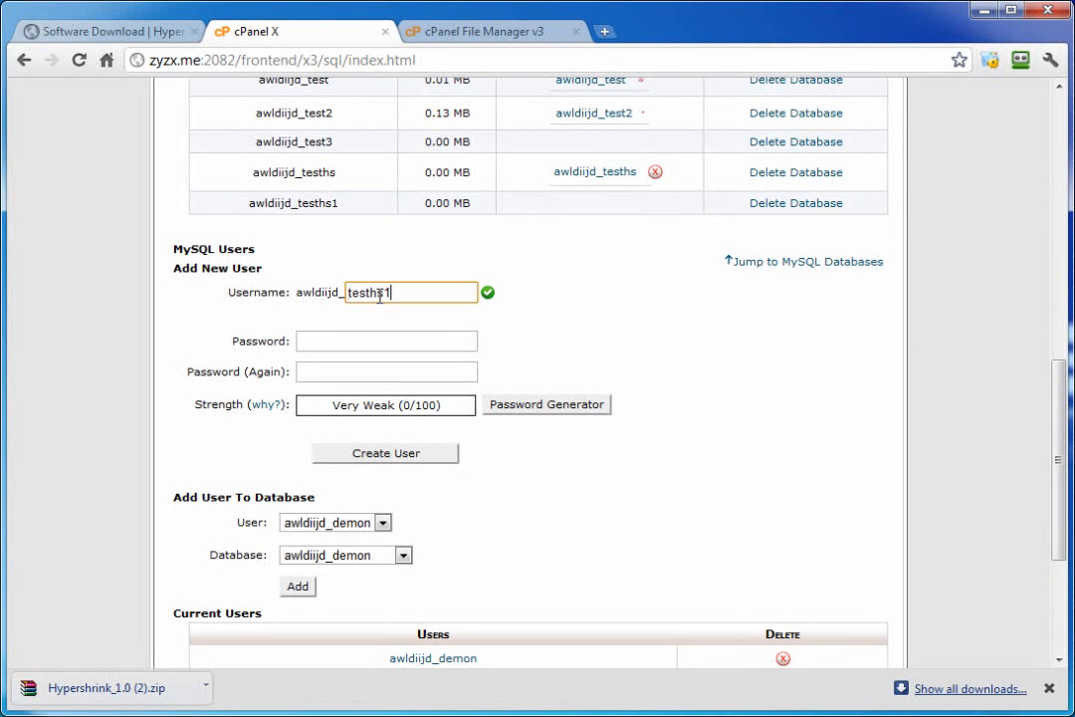
text(ths1)
click(309, 339)
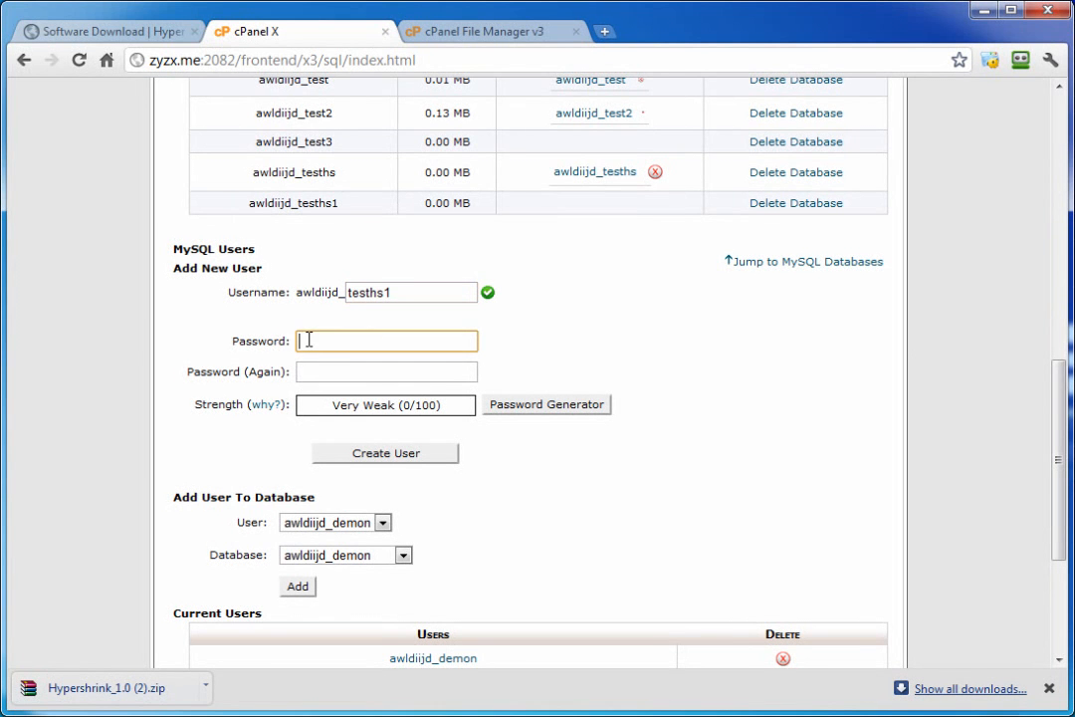
key(ctrl+v)
click(322, 370)
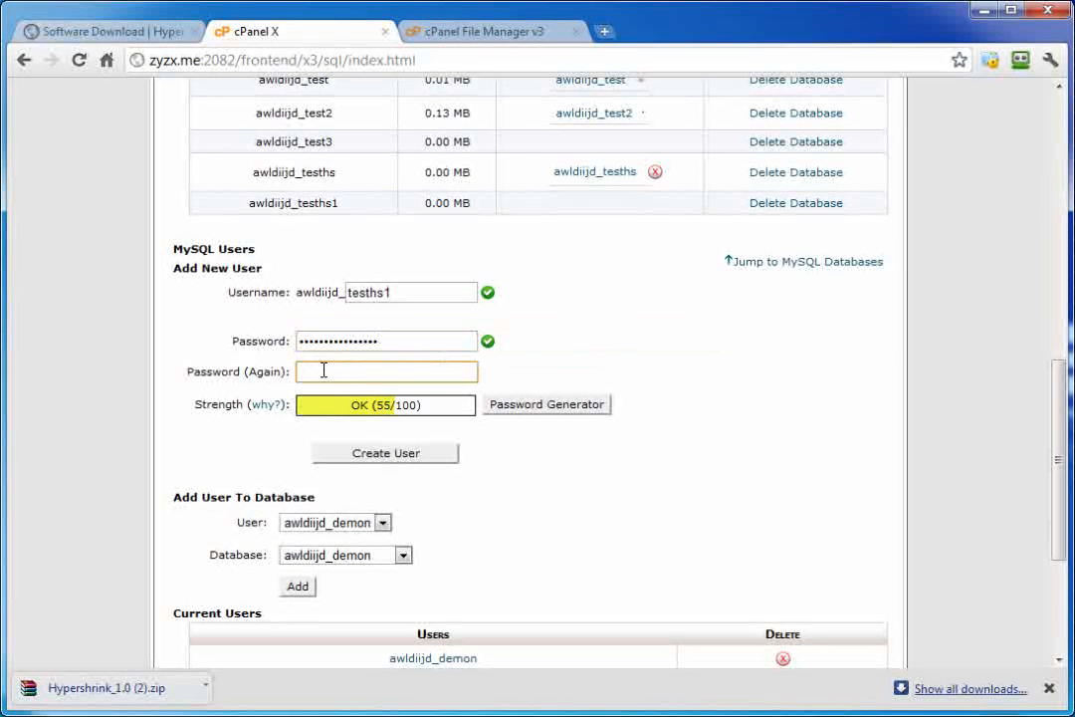
key(ctrl+v)
click(383, 455)
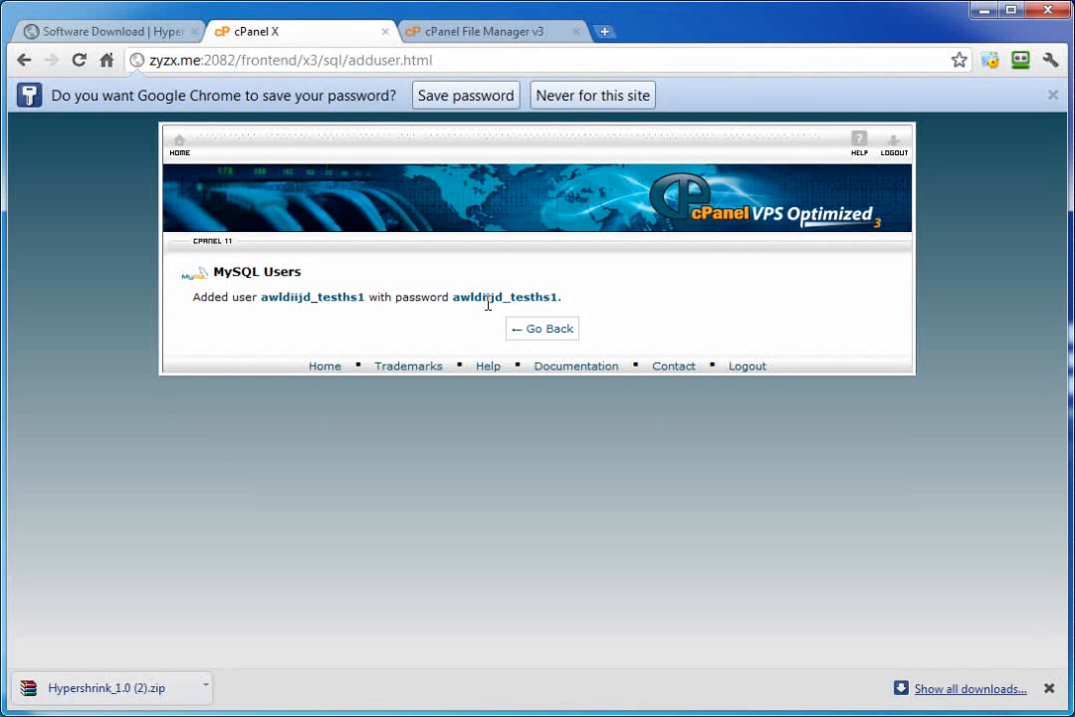
click(546, 330)
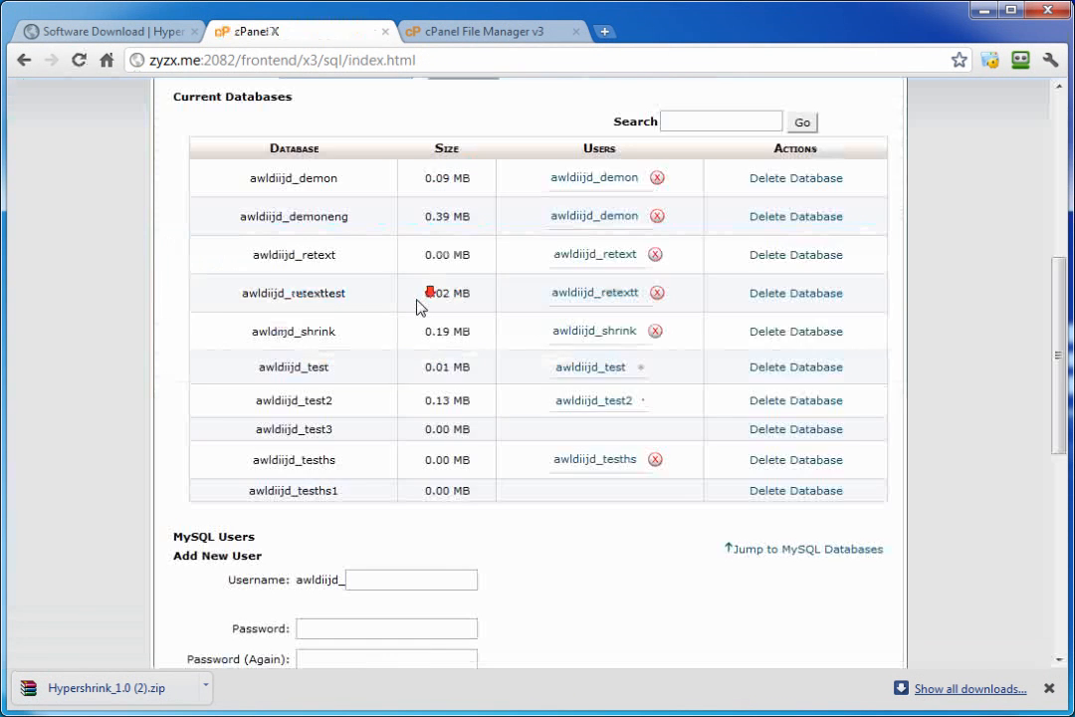
scroll(415, 305, down, 5)
Step: Grant user tesths1 ALL PRIVILEGES on database awldiijd_tesths1, then open a blank browser tab
click(389, 332)
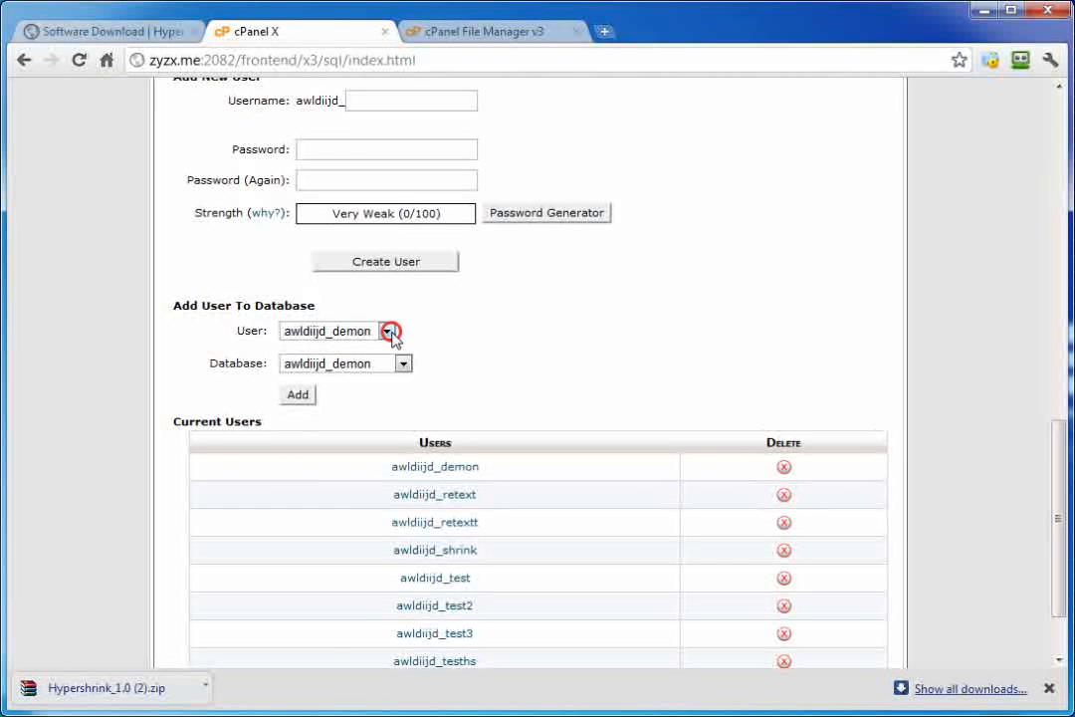
click(360, 472)
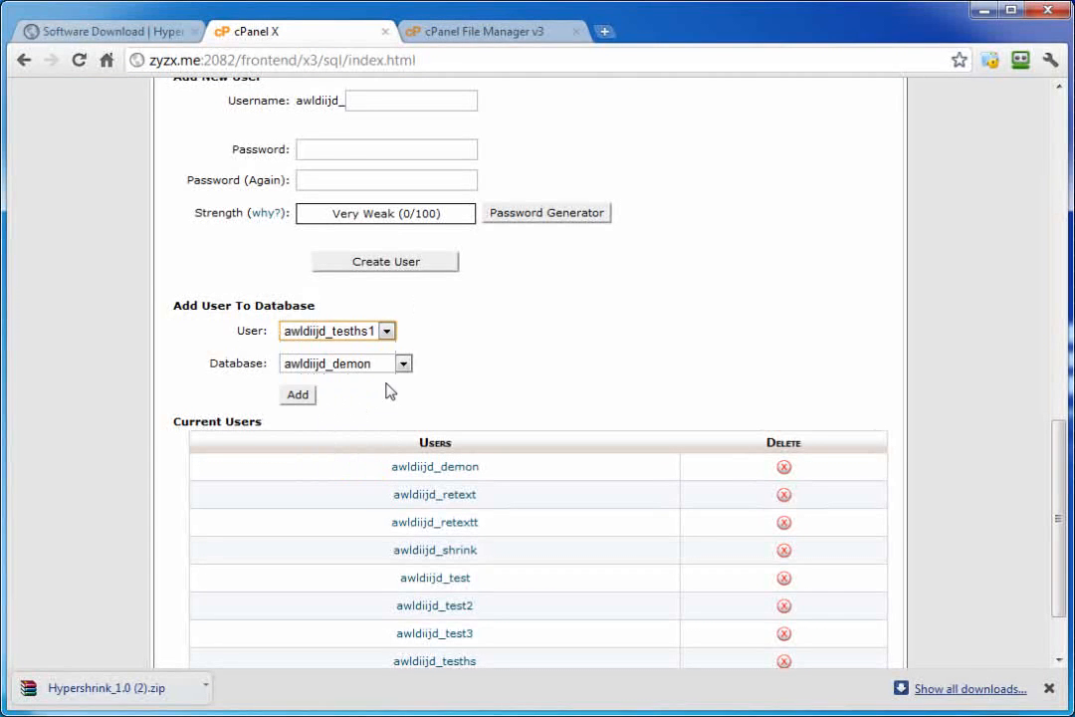
click(404, 364)
click(379, 522)
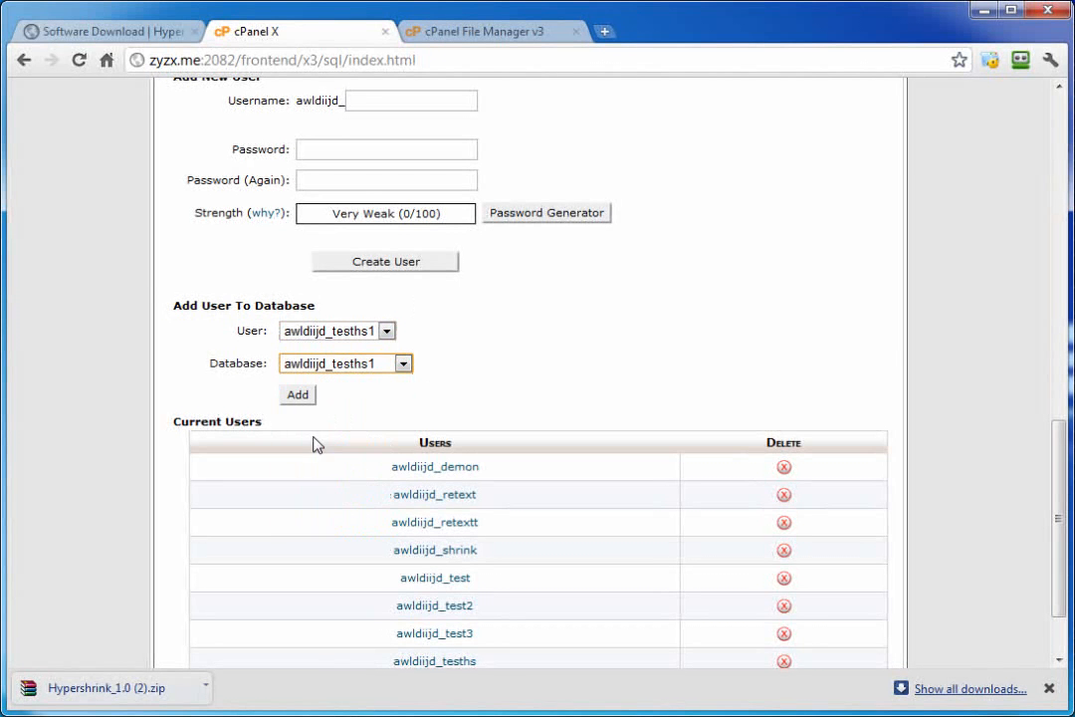
click(298, 394)
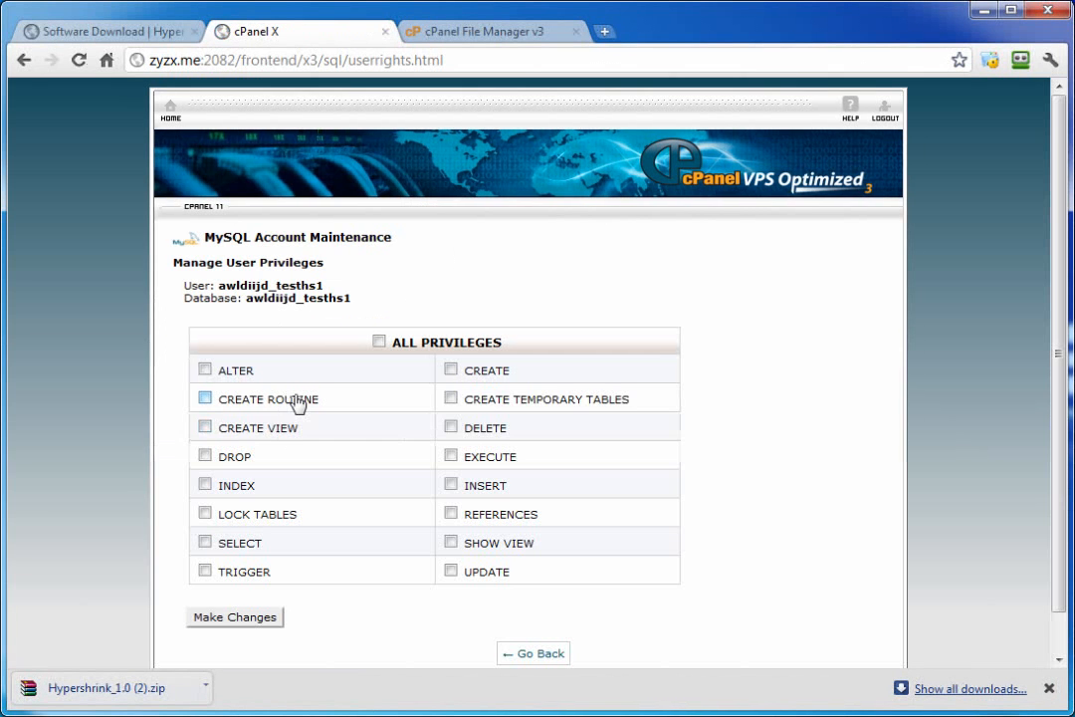
click(378, 341)
click(266, 617)
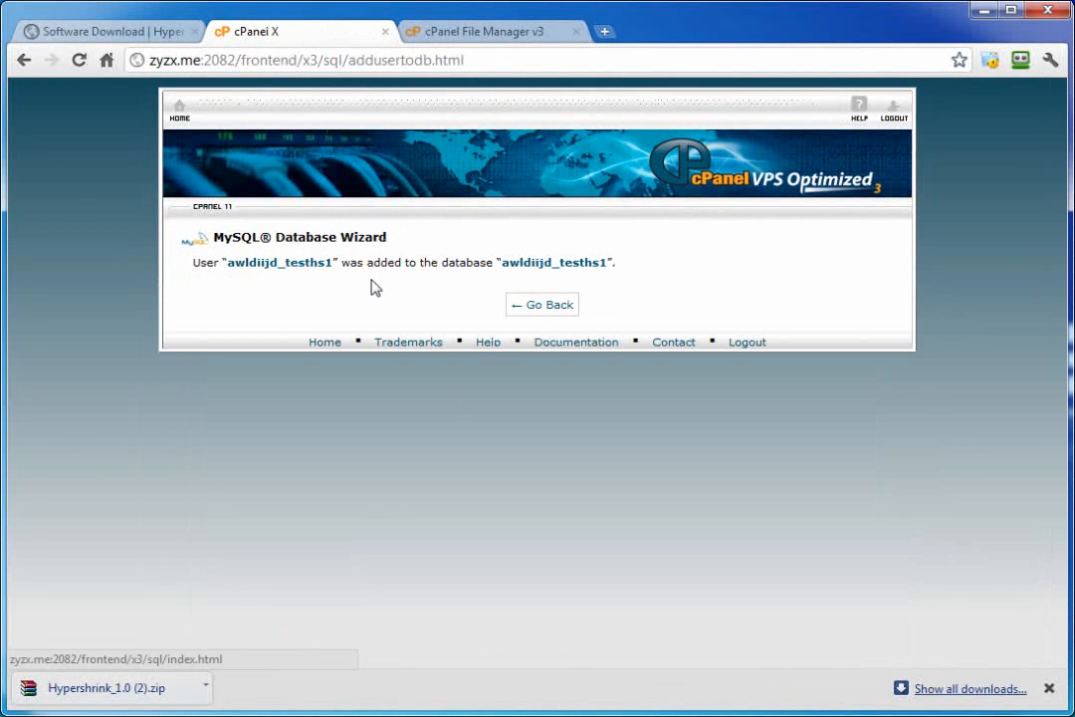
click(550, 309)
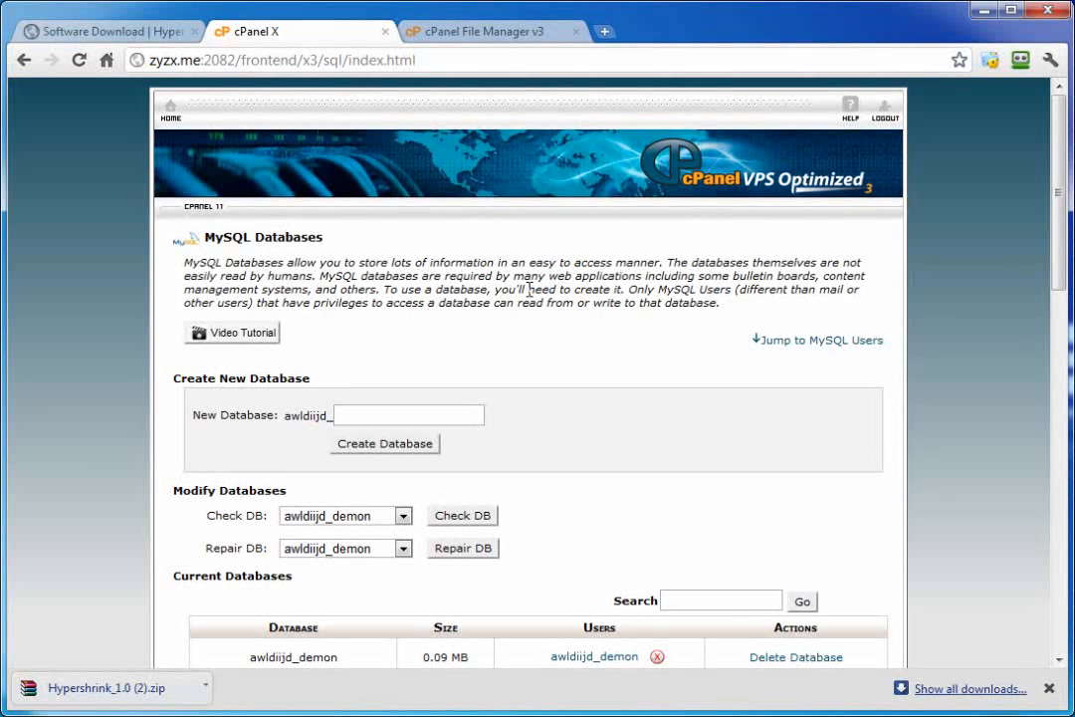
click(604, 31)
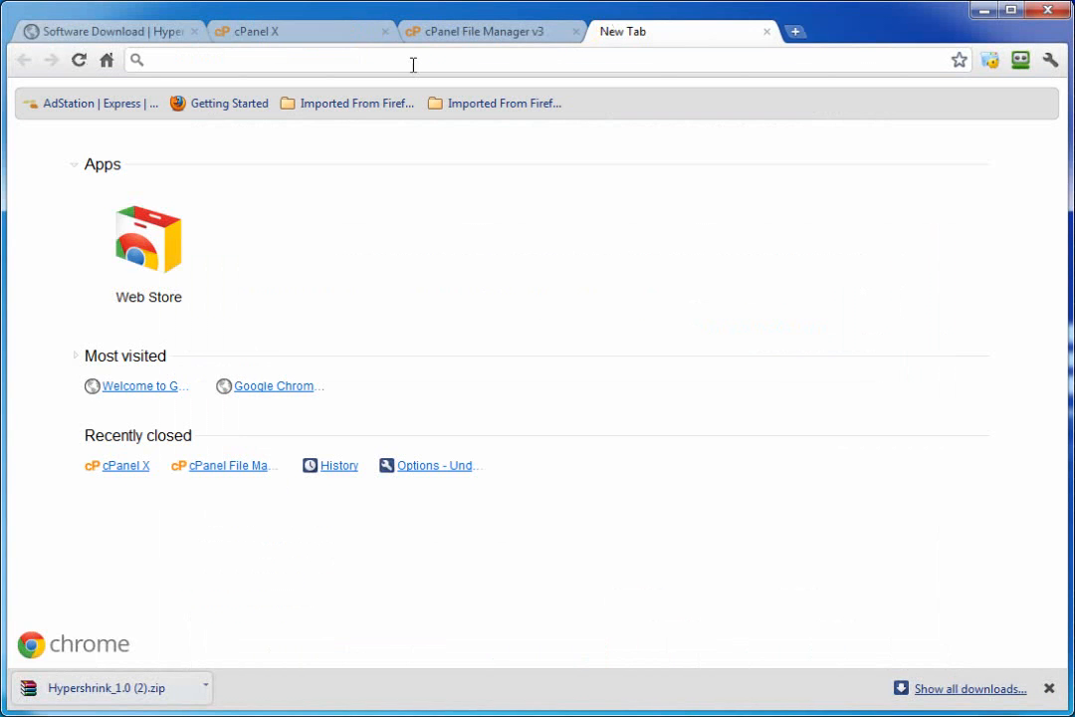
Step: At zyzx.me/install, submit database awldiijd_tesths1 with its MySQL username and password
text(zyz)
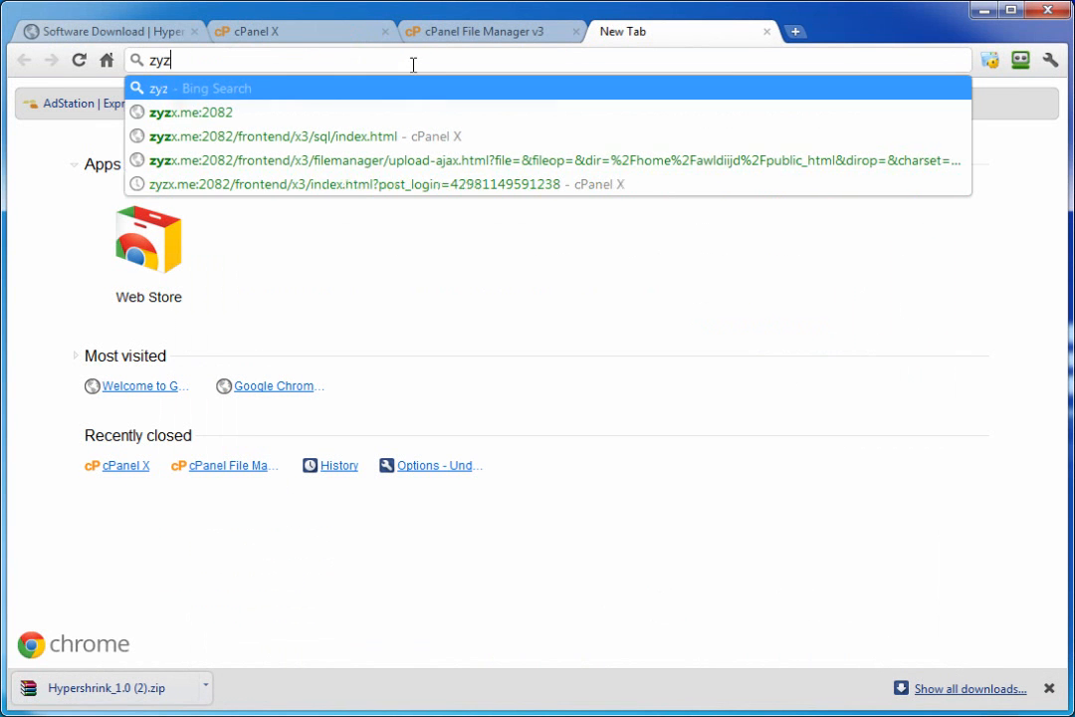
text(x.)
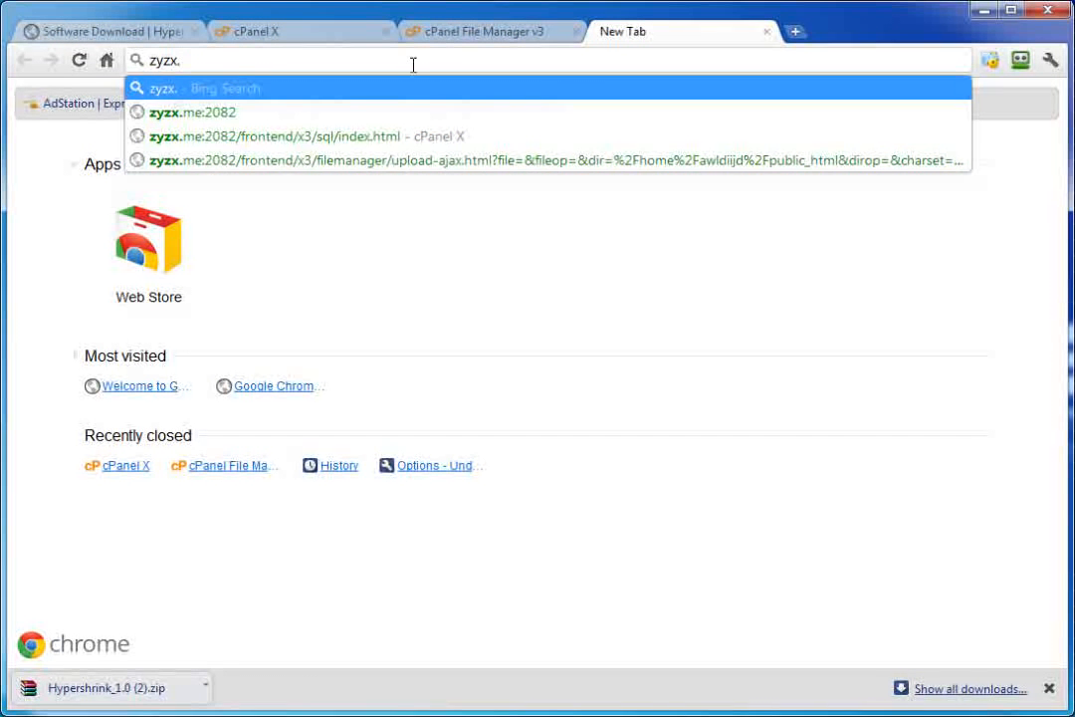
text(me/)
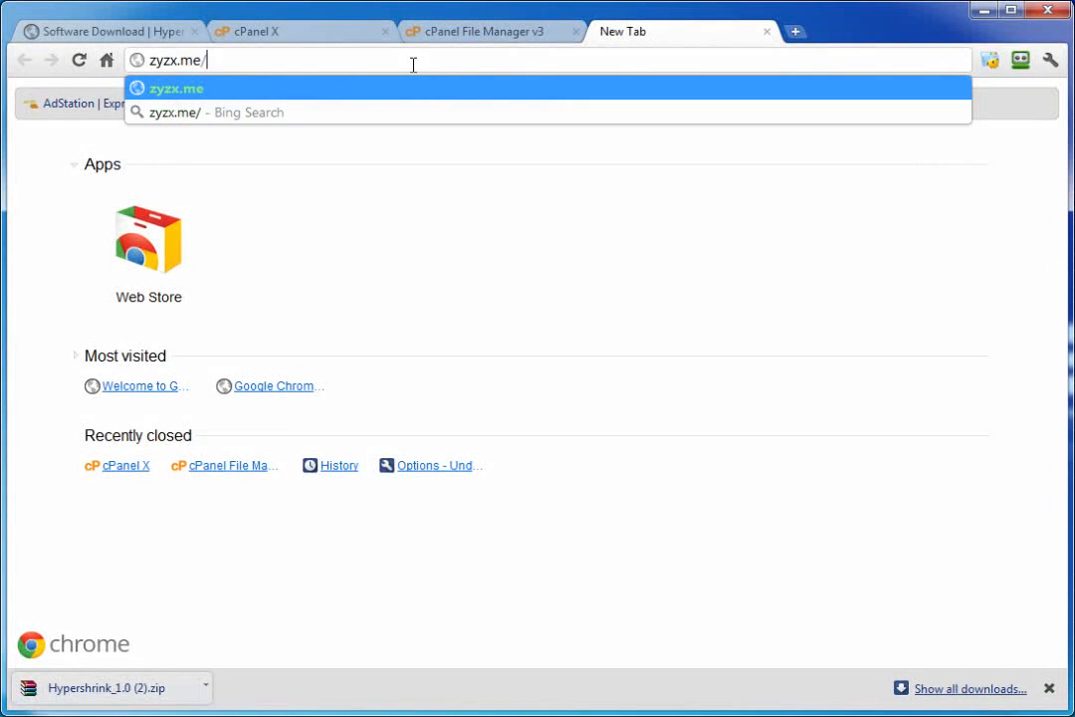
text(install)
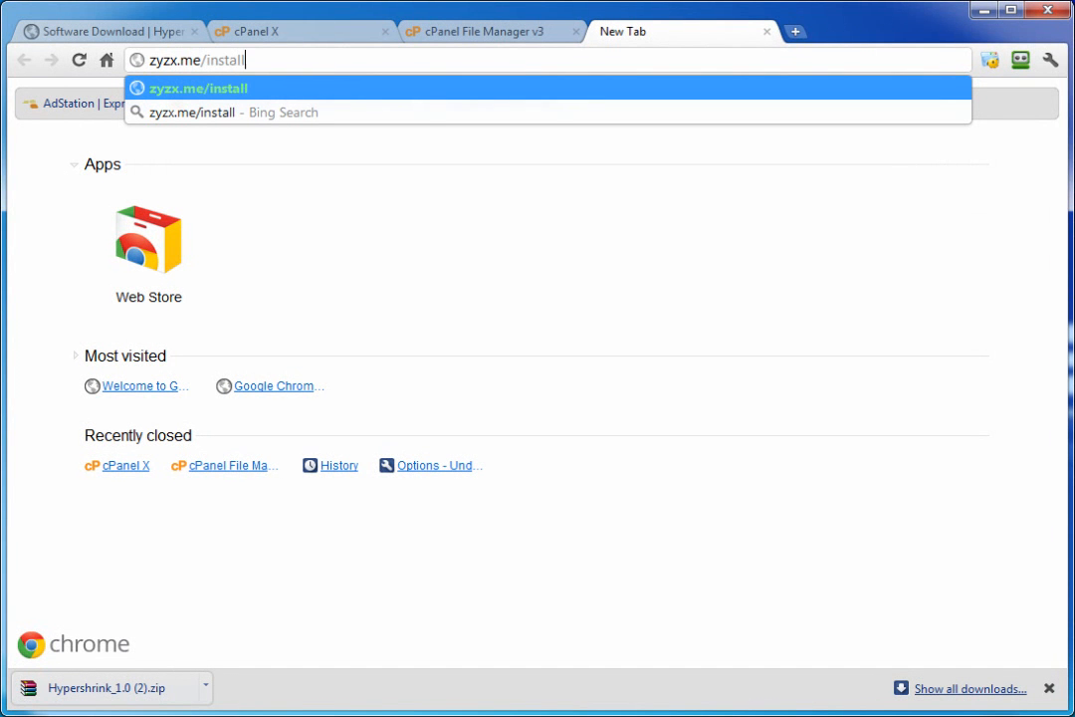
key(Return)
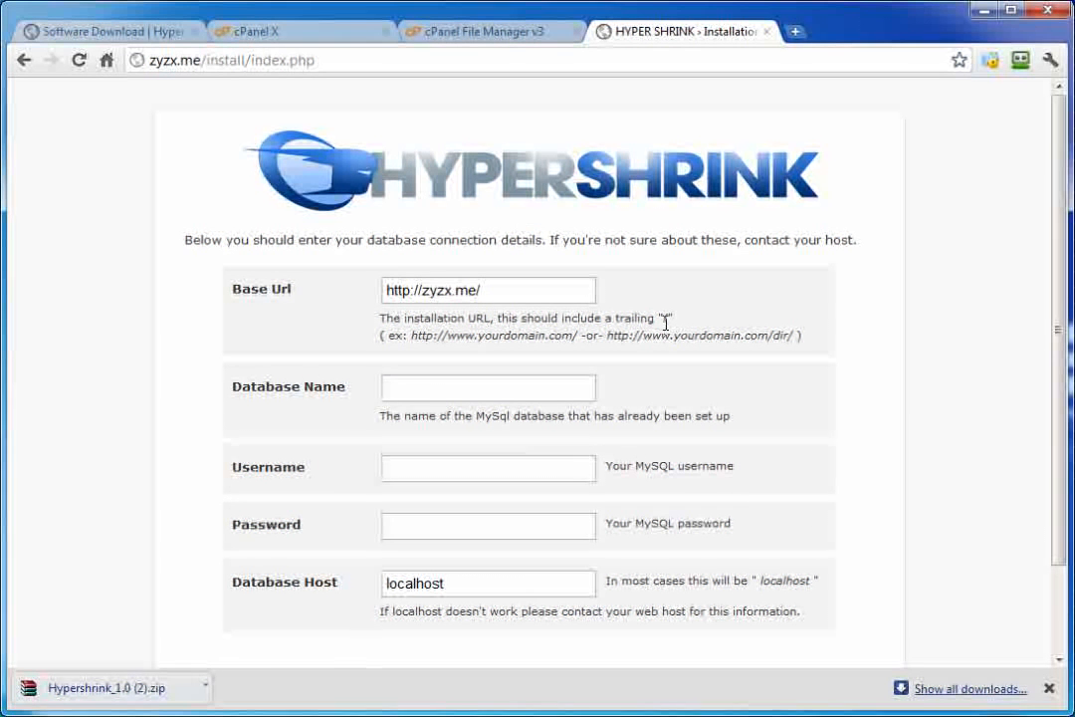
click(424, 395)
text(awldiijd_tesths1)
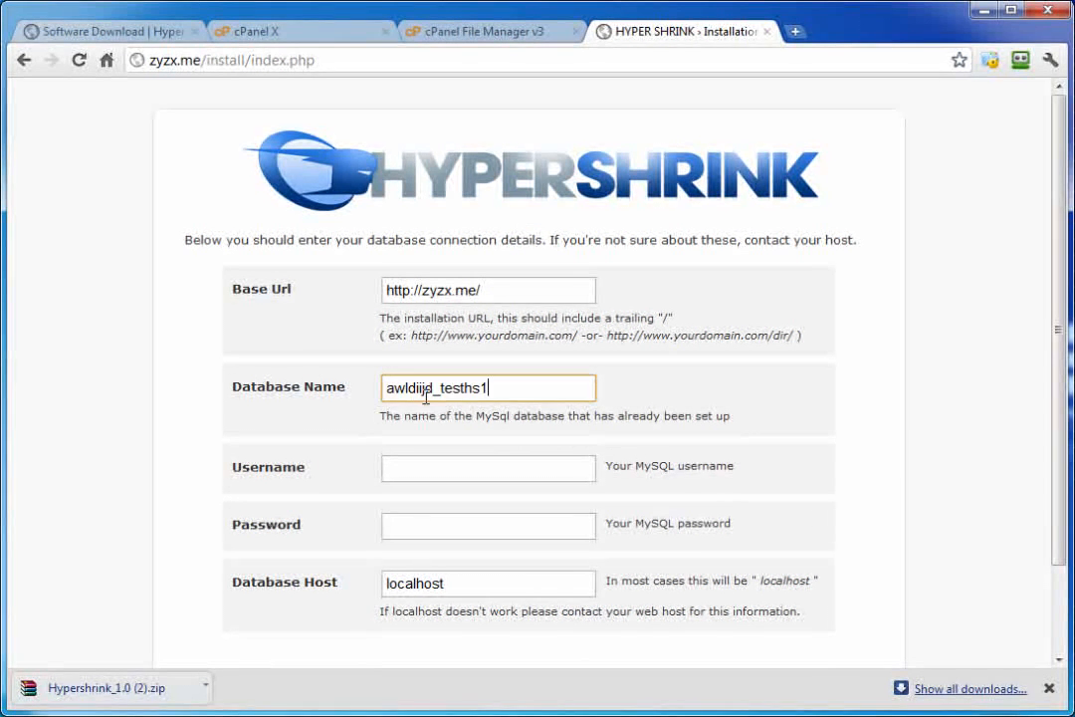
click(413, 464)
text(awldiijd_tesths1)
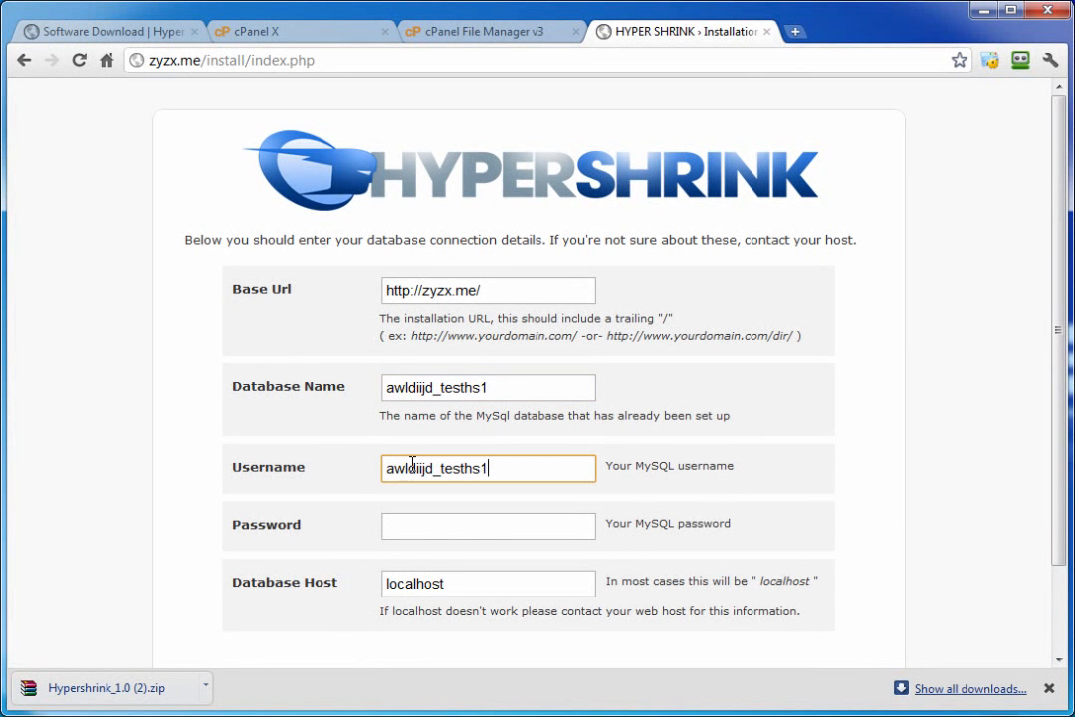
click(413, 523)
key(ctrl+v)
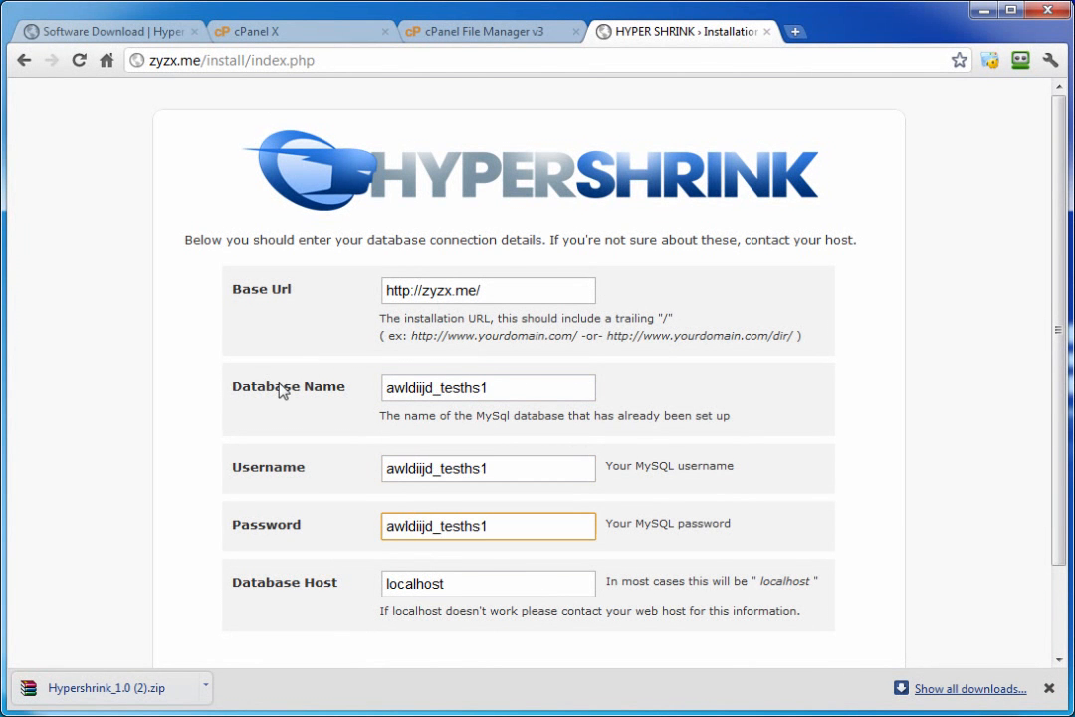
scroll(303, 364, down, 3)
click(505, 577)
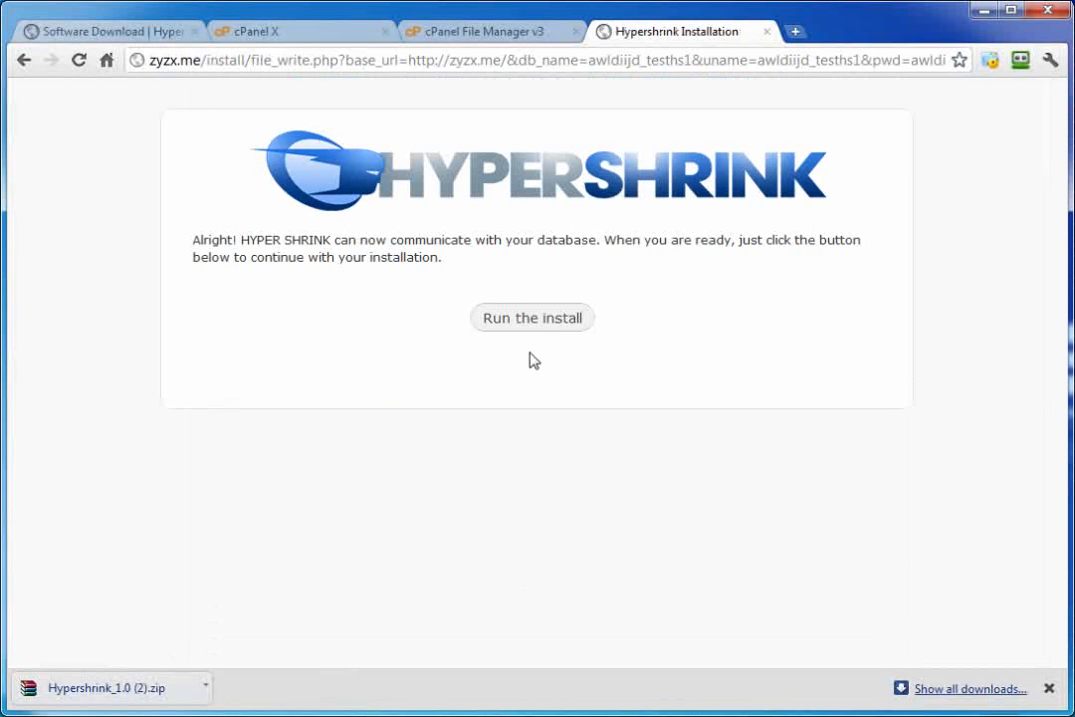
Step: Start the installation and enter the admin login name, e-mail address and password
click(533, 326)
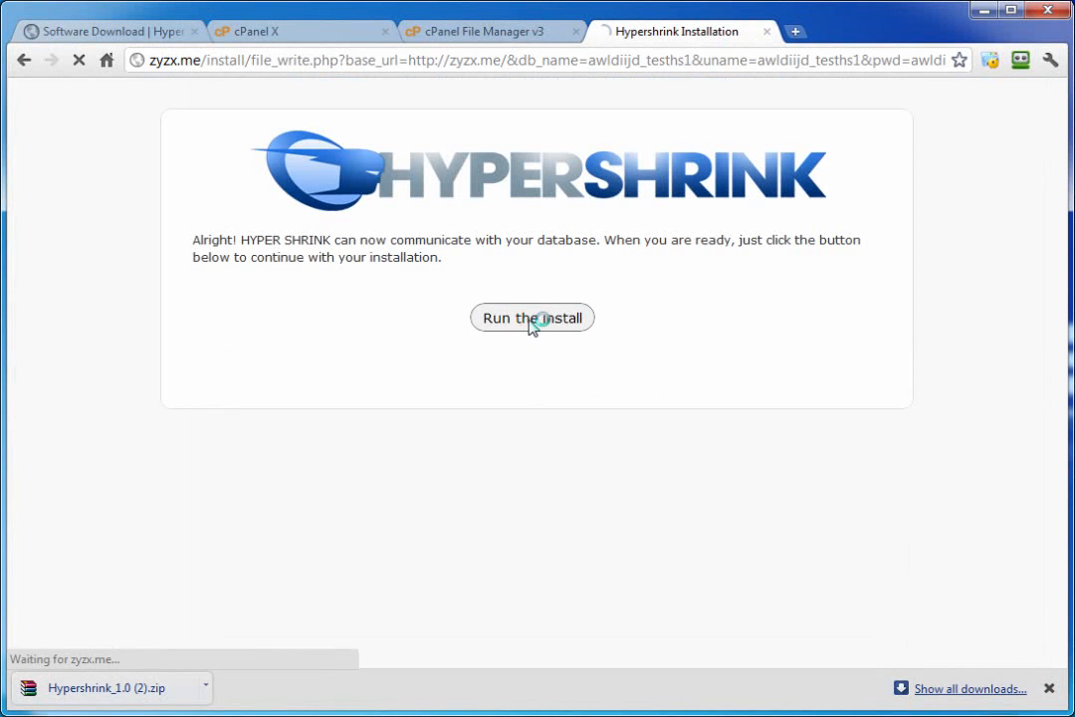
scroll(480, 309, down, 1)
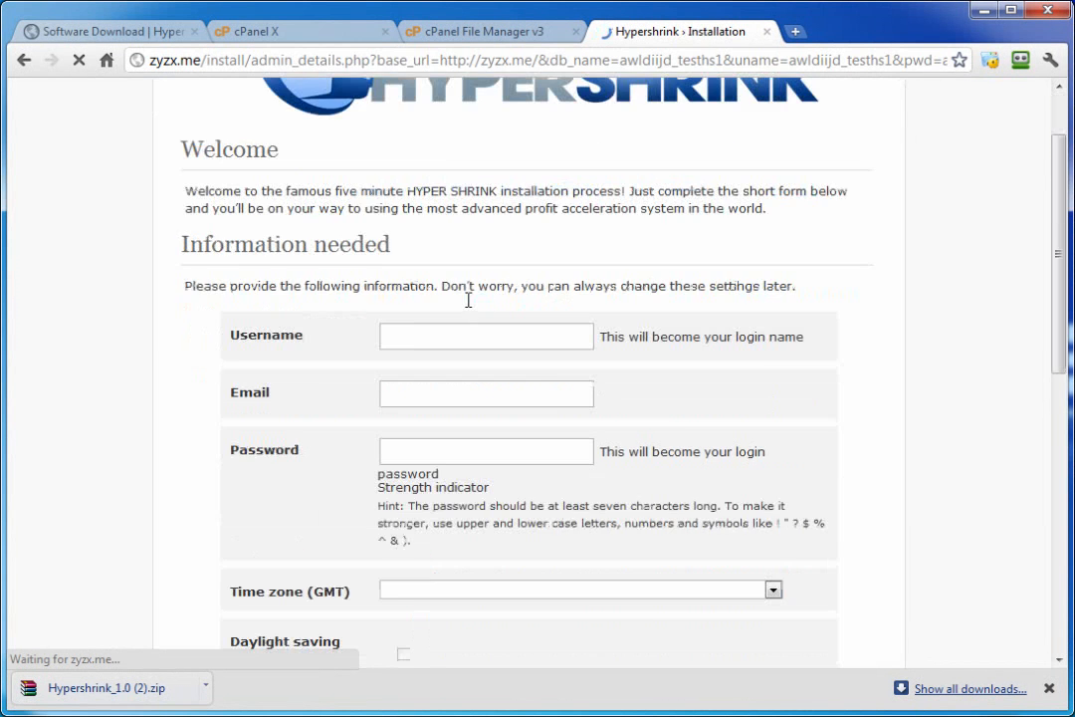
scroll(425, 250, down, 1)
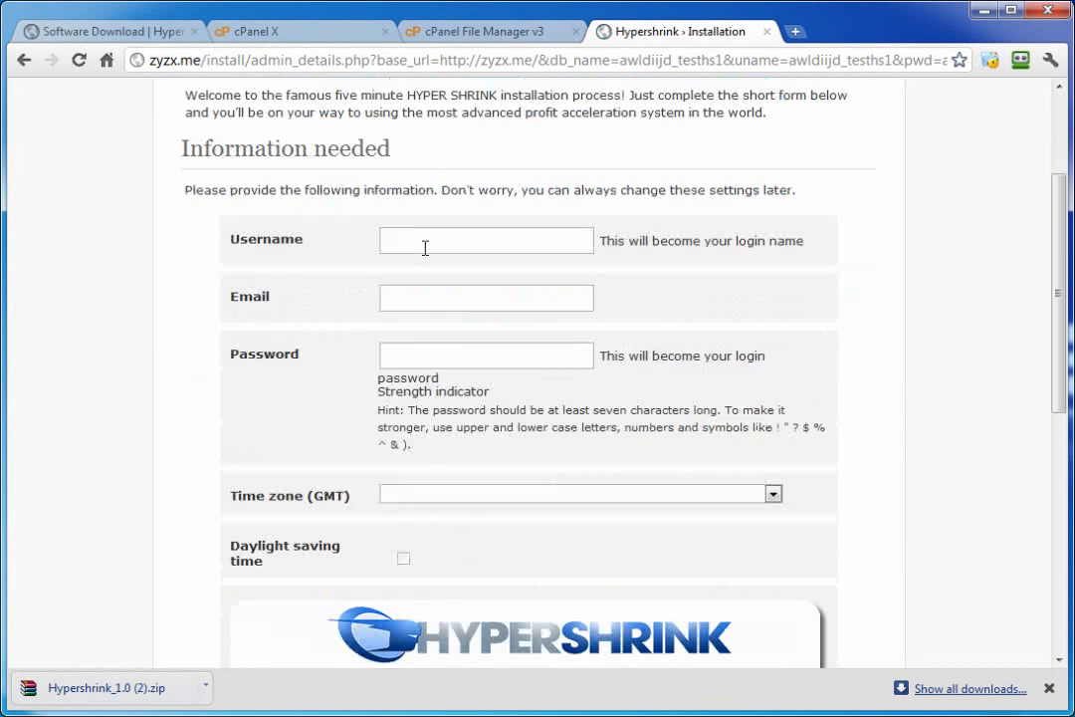
click(425, 244)
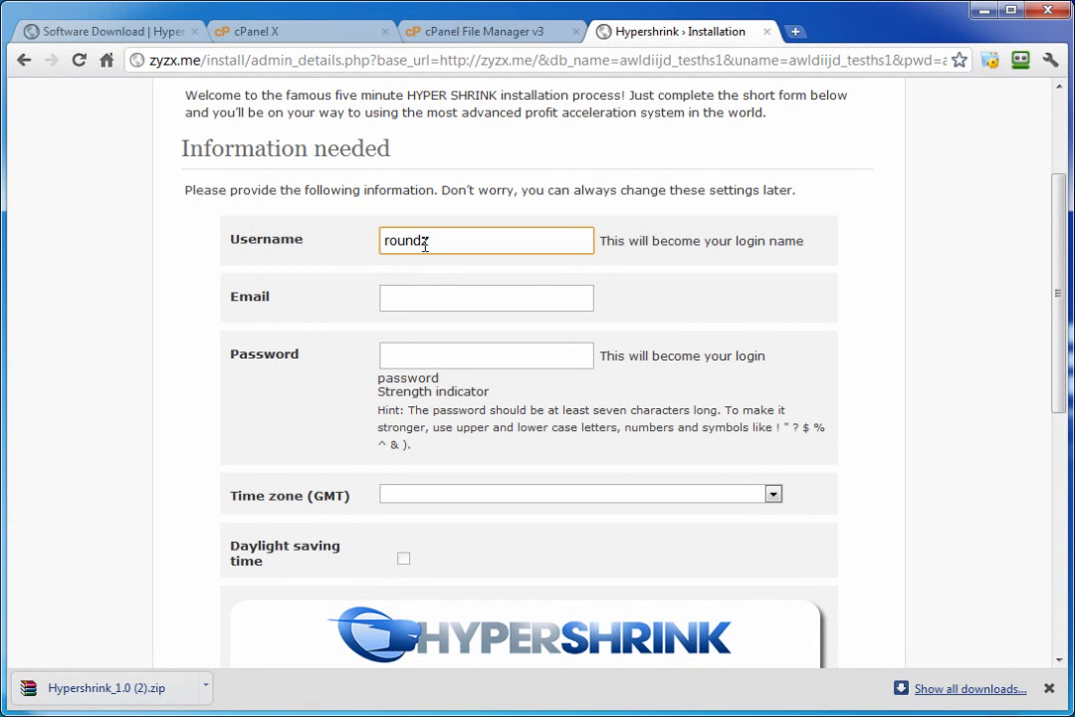
click(445, 296)
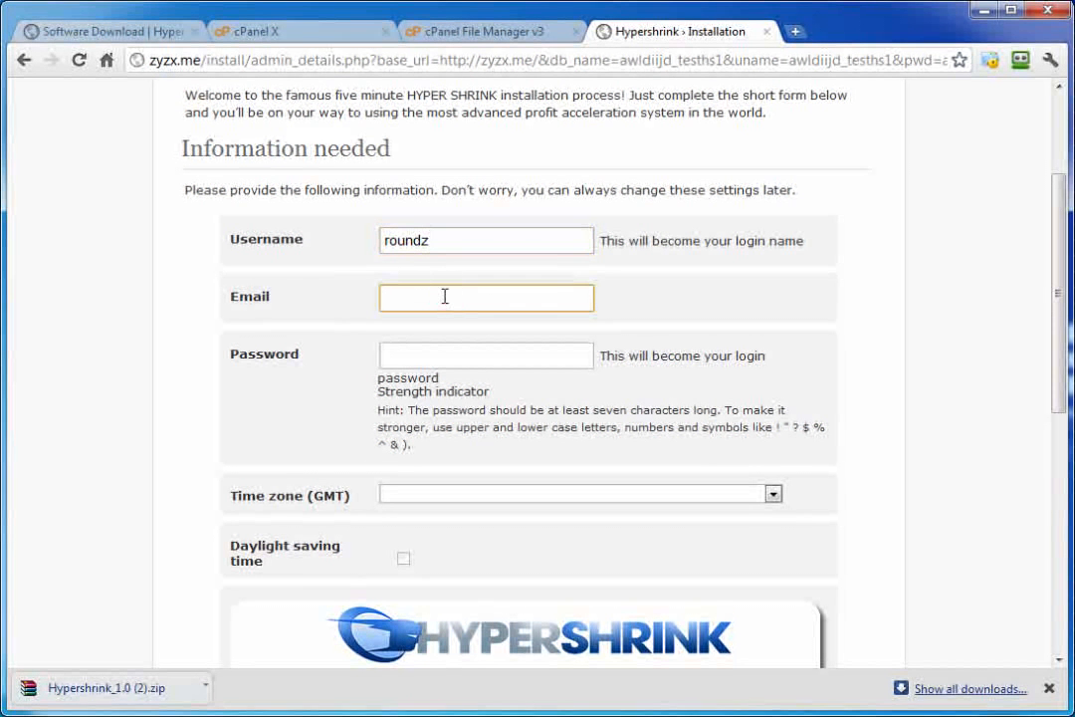
click(408, 361)
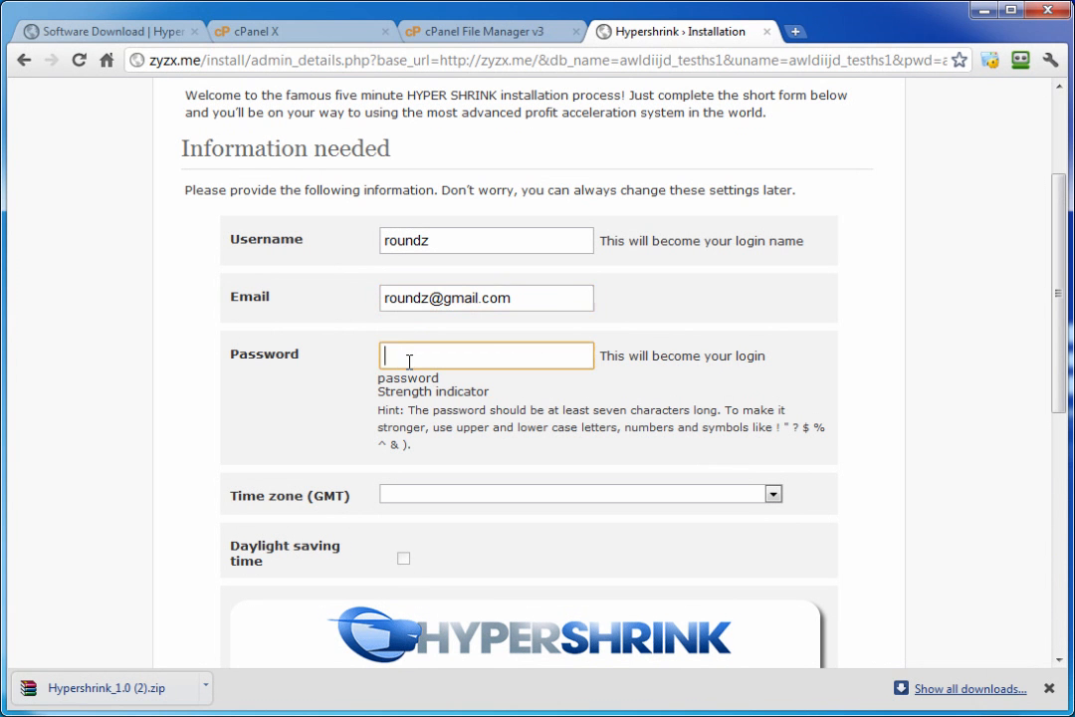
text(ro)
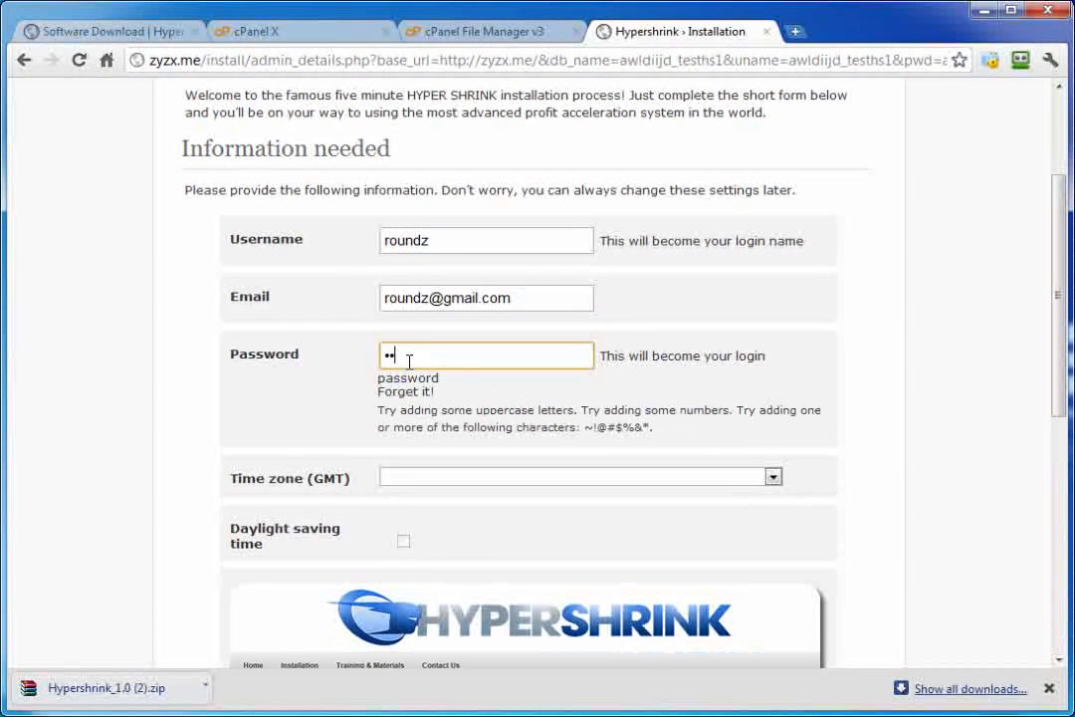
text(•••••)
Step: Set the time zone to (GMT-08:00) Pacific Time (US & Canada); Tijuana
click(527, 478)
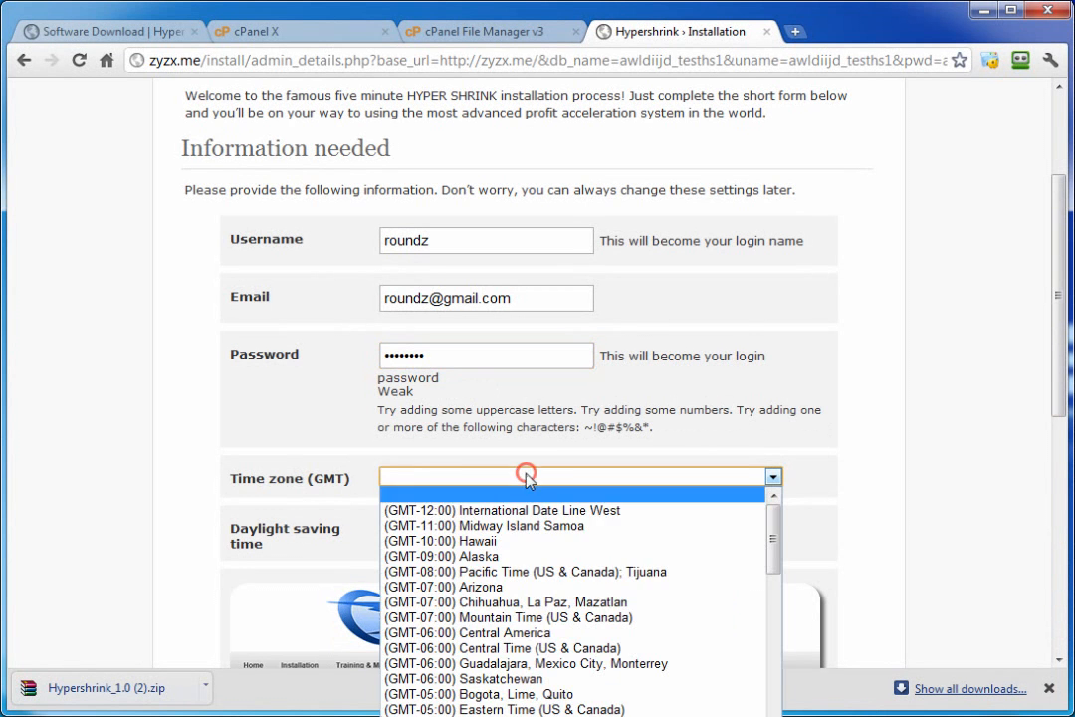
click(492, 571)
scroll(537, 465, down, 4)
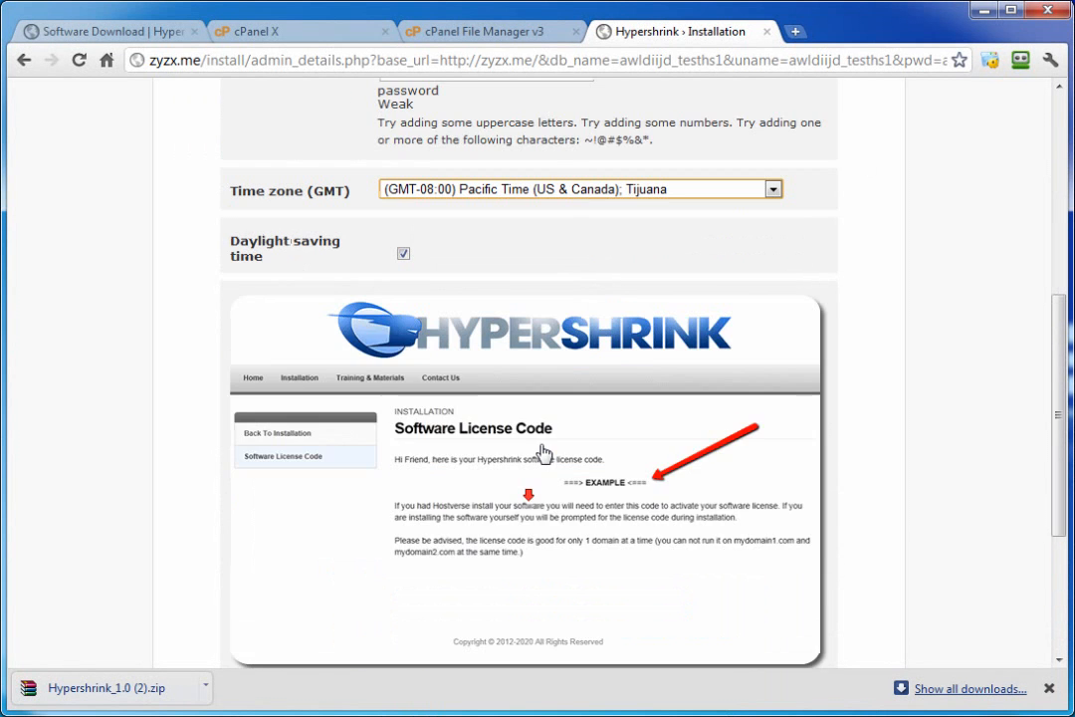
scroll(443, 388, down, 1)
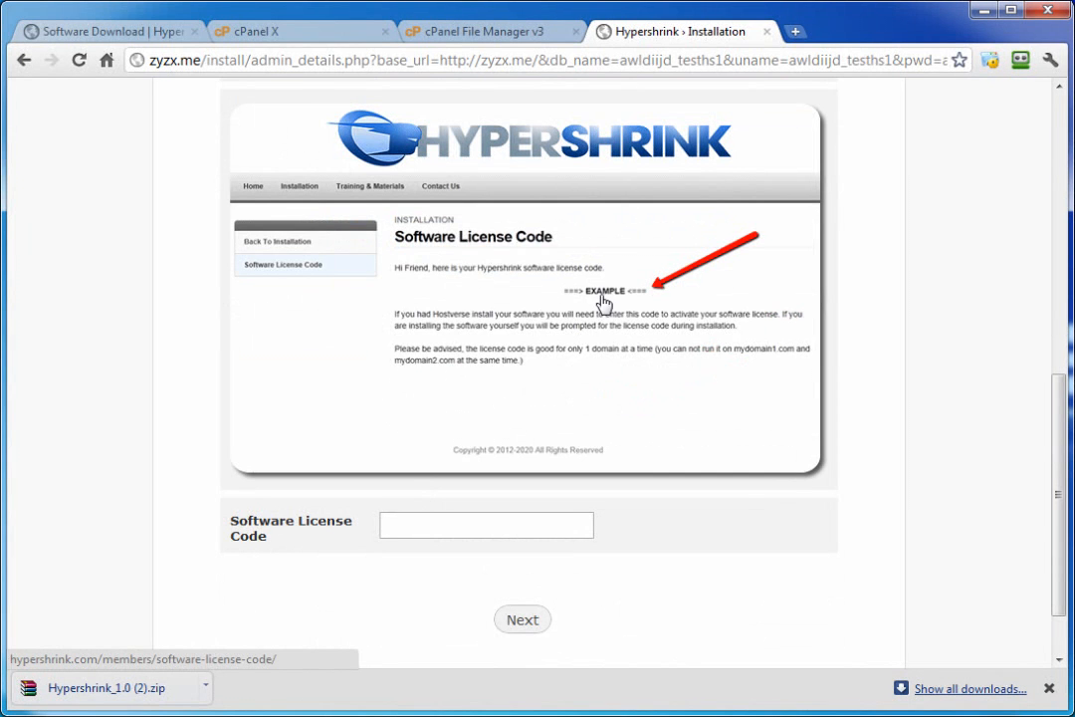
Step: Copy the software license code from the members site's Software License Code page, then return to the installer
click(111, 31)
mouse_move(189, 211)
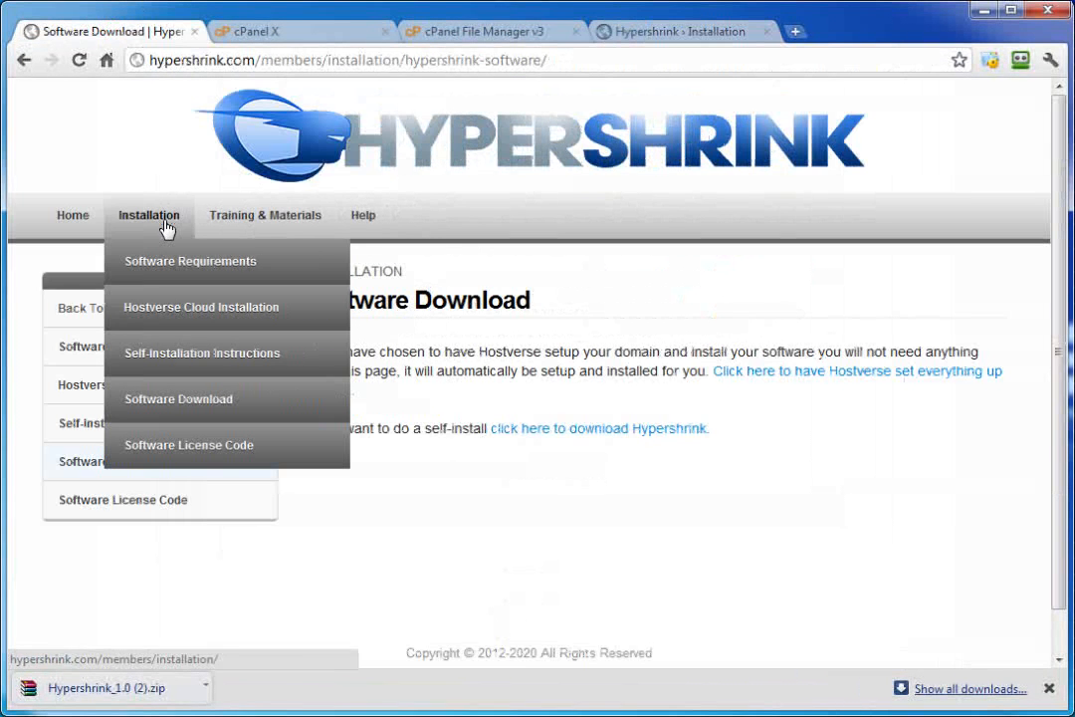
click(195, 452)
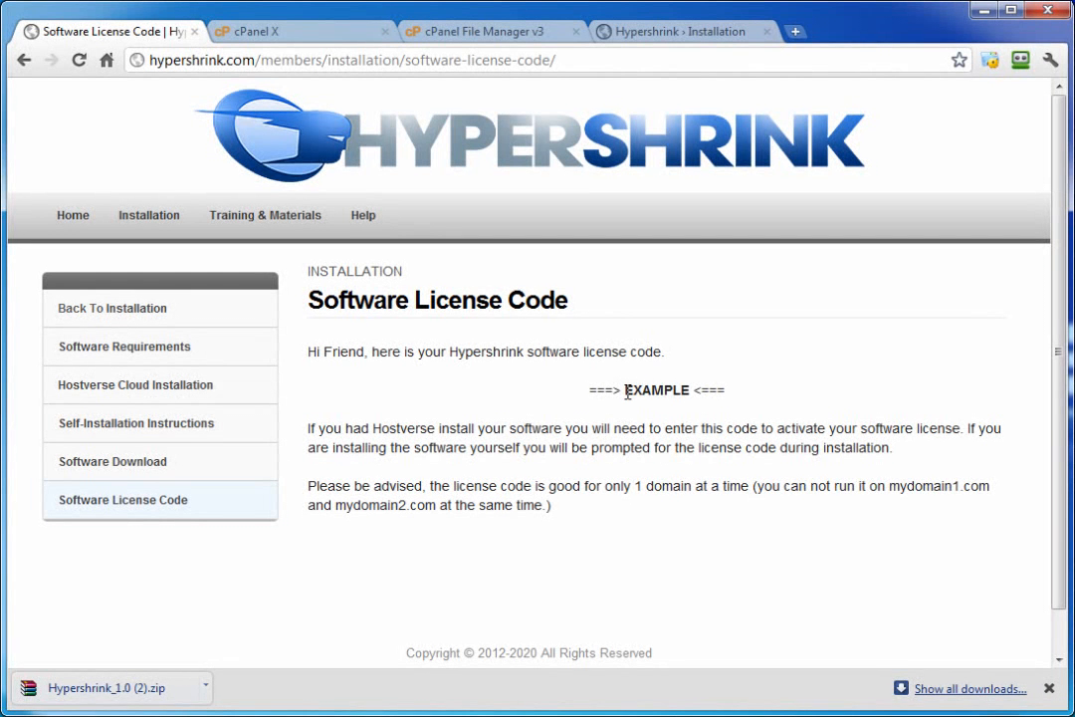
drag(627, 391, 692, 391)
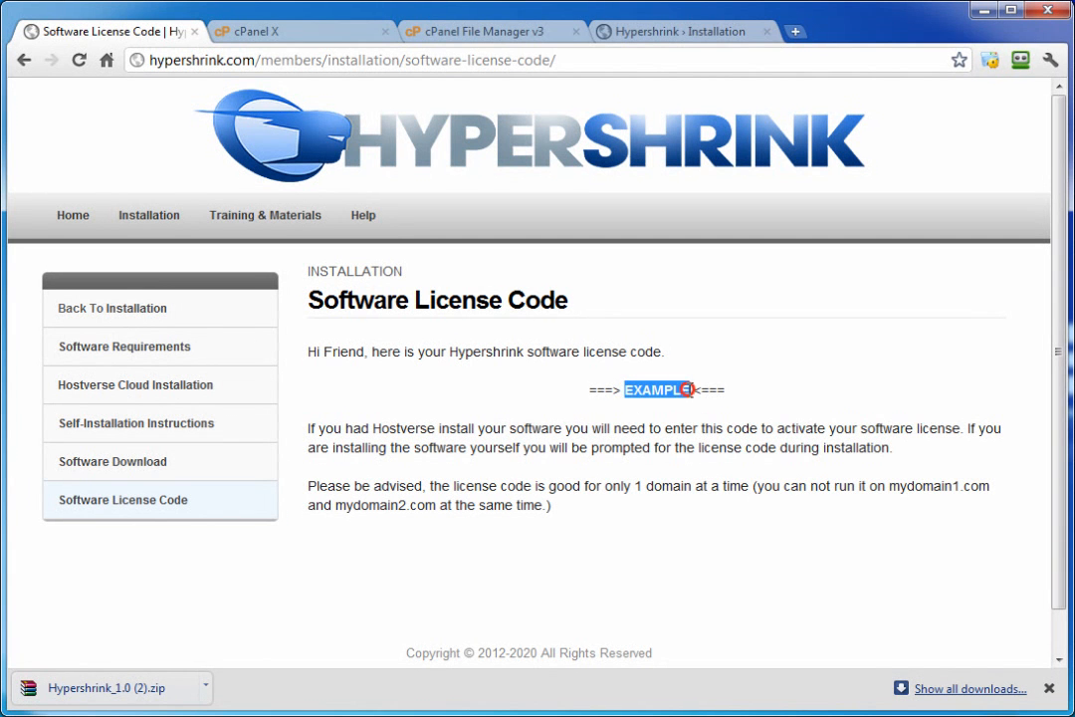
right_click(684, 392)
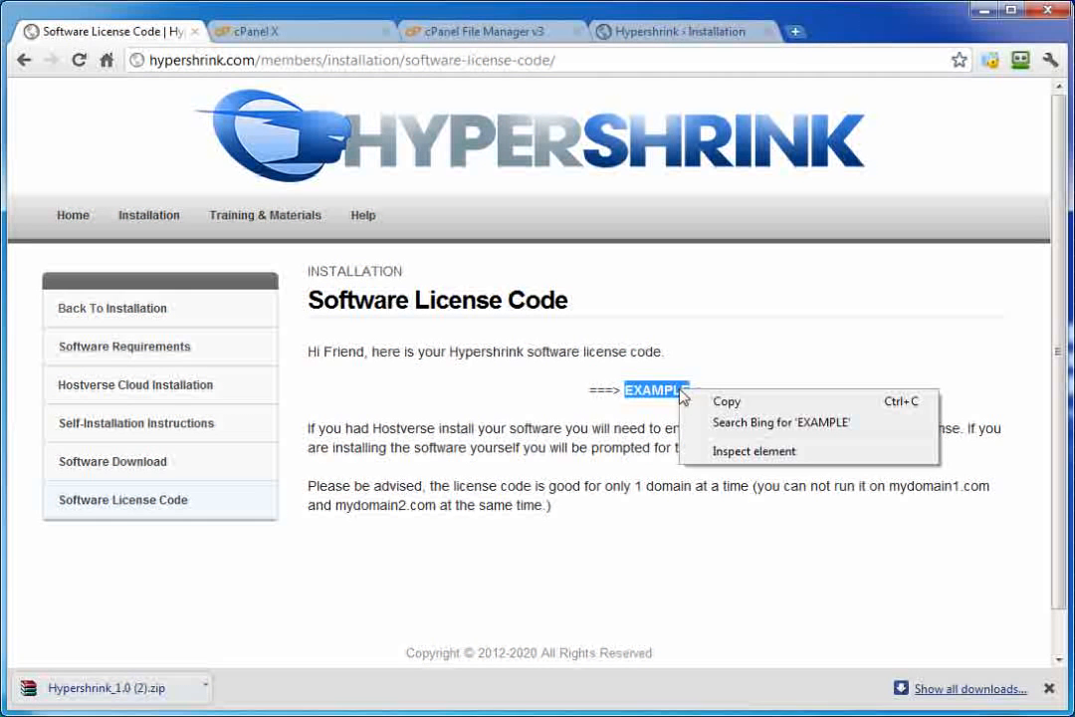
click(711, 402)
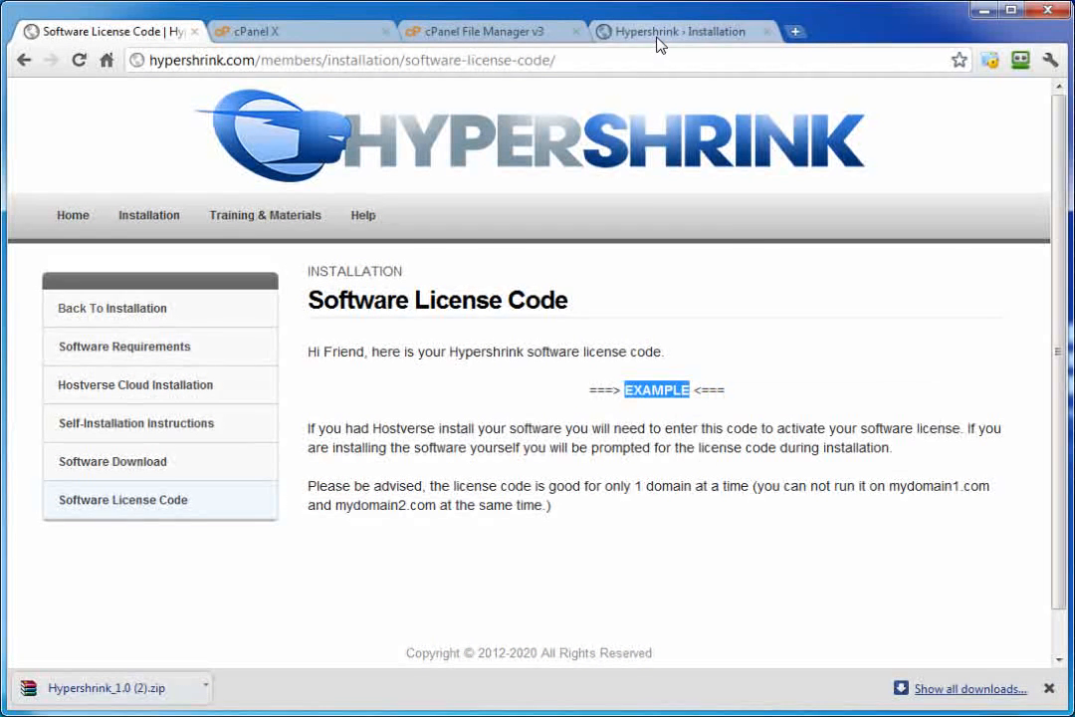
click(657, 33)
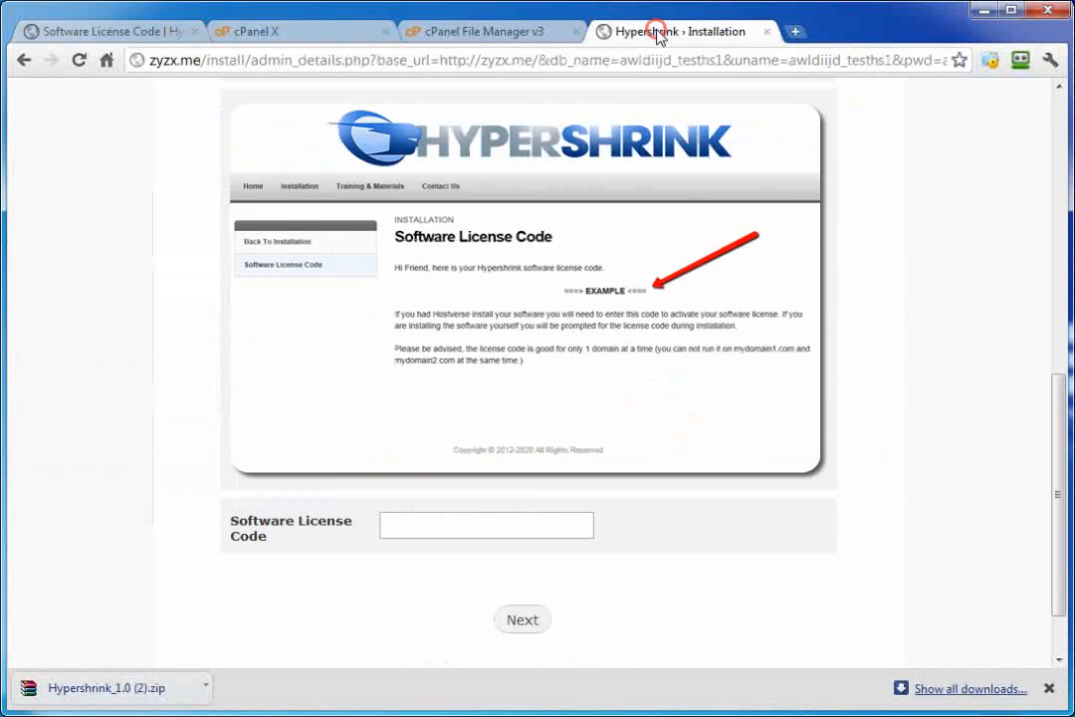
Step: Paste the copied license code into the License Code field, finish installing, and continue to the login link
right_click(427, 531)
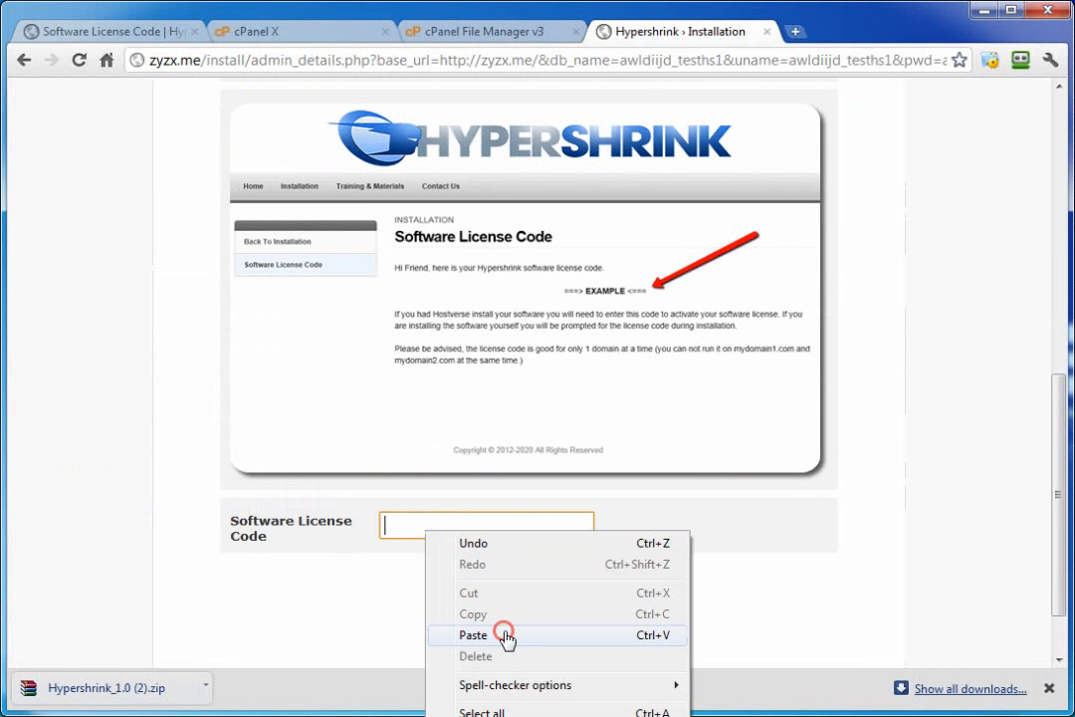
click(505, 635)
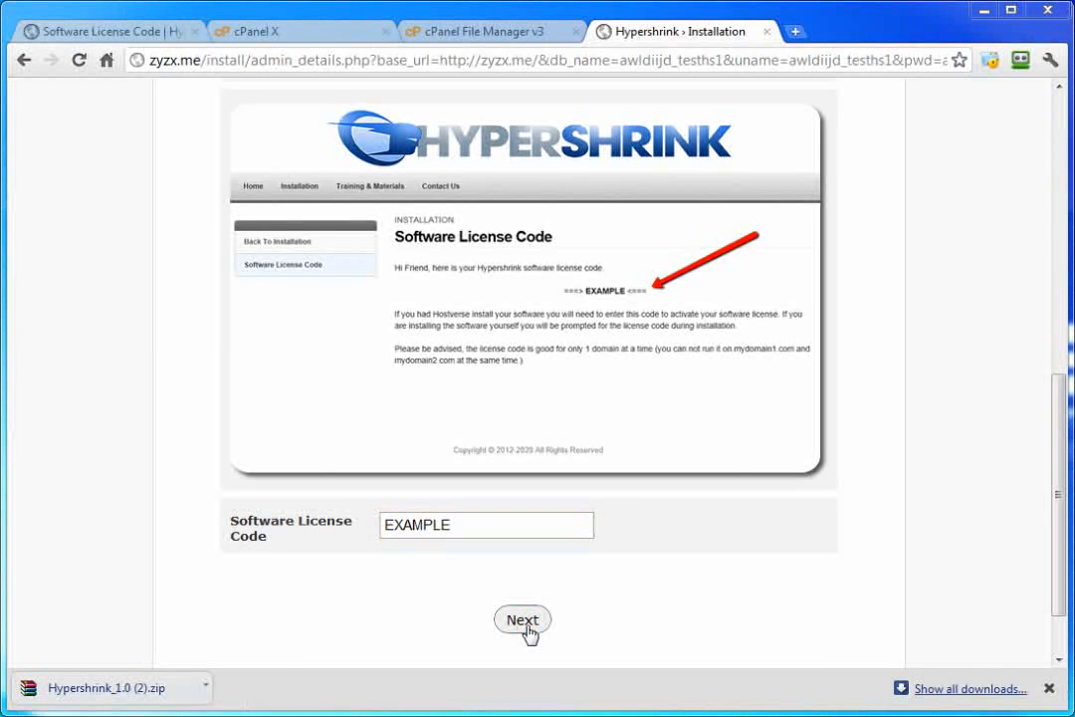
click(526, 627)
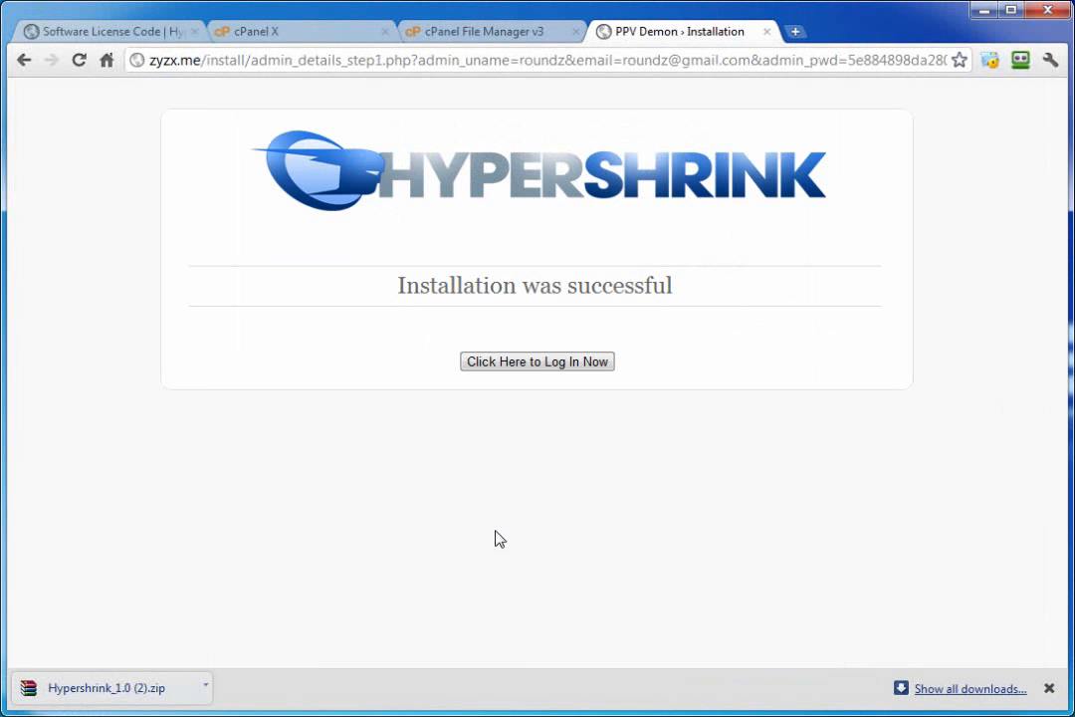
click(529, 362)
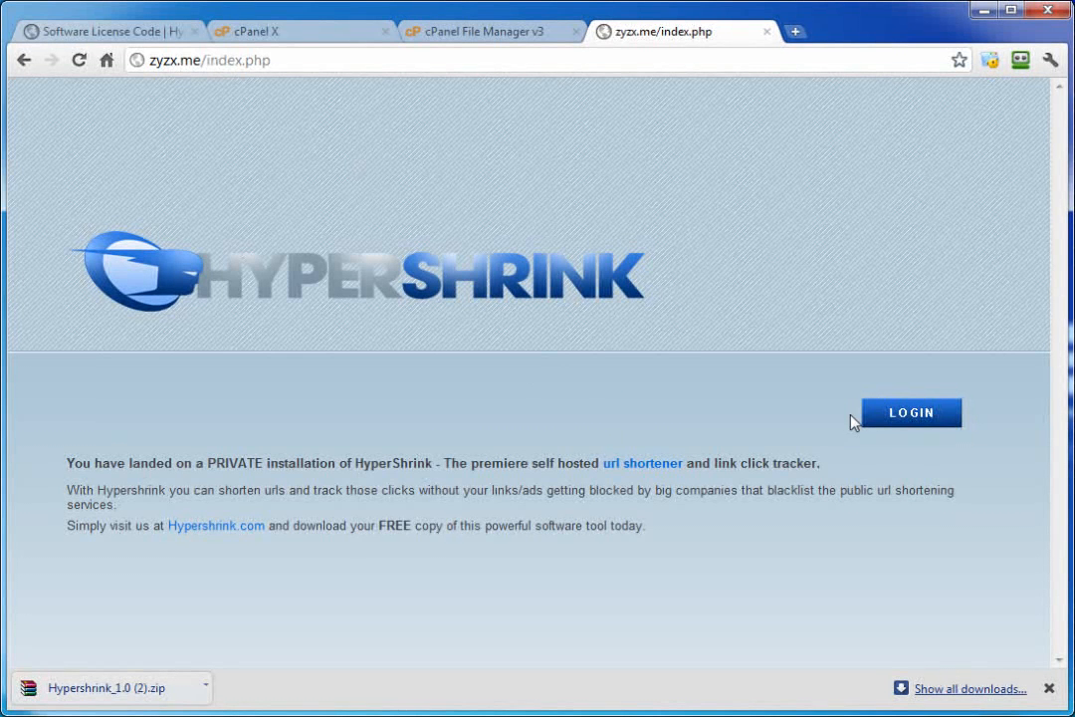
Step: Log in with the admin username and password, declining Chrome's offer to save the password
click(931, 414)
click(552, 365)
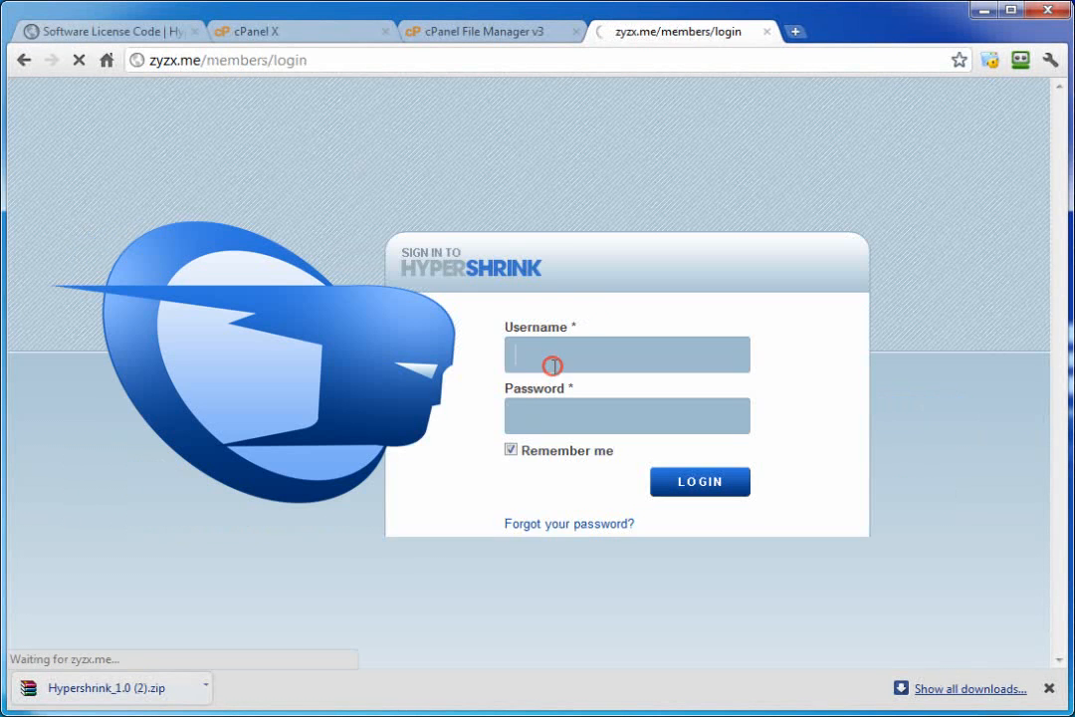
text(round)
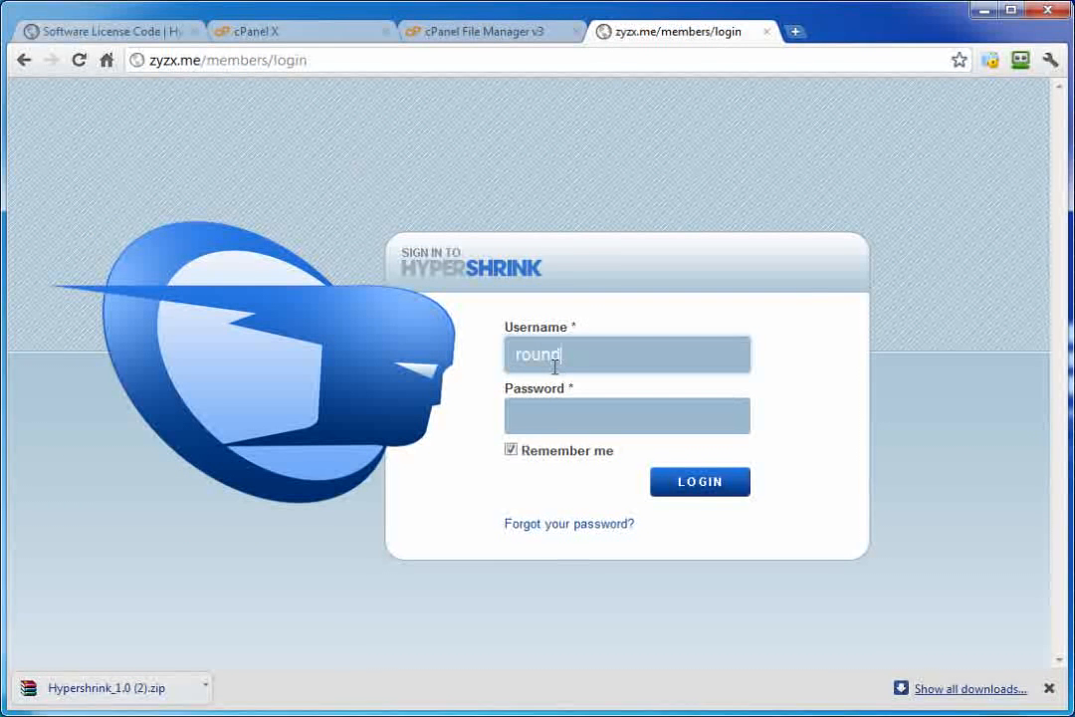
text(z)
click(540, 426)
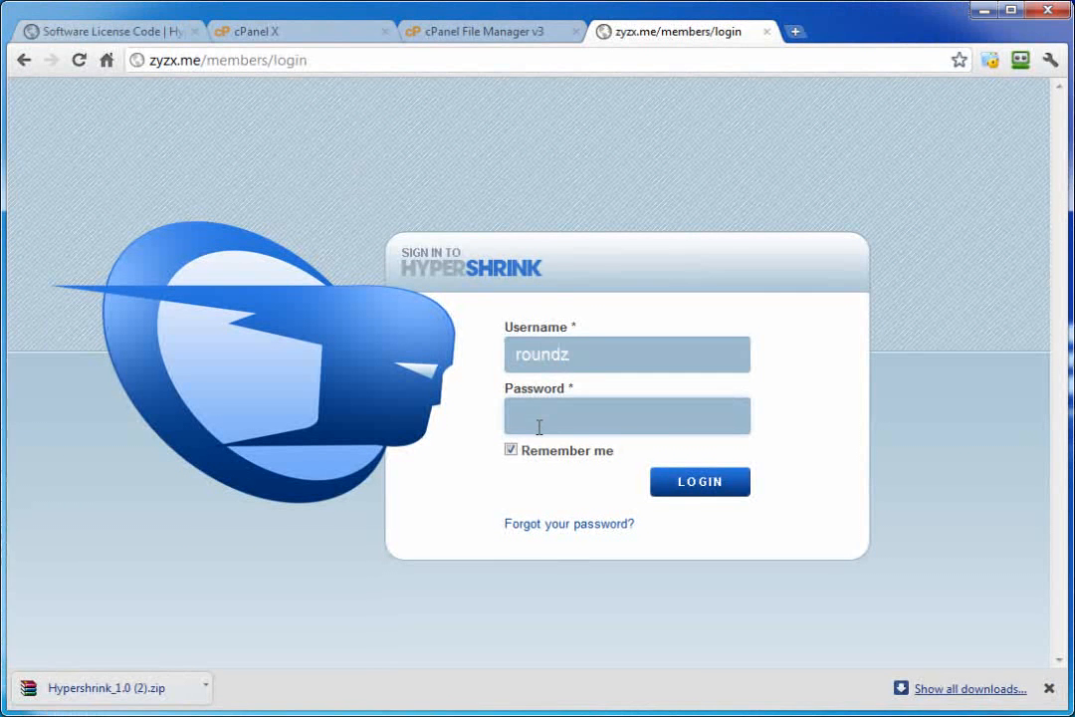
text(•••••)
click(699, 483)
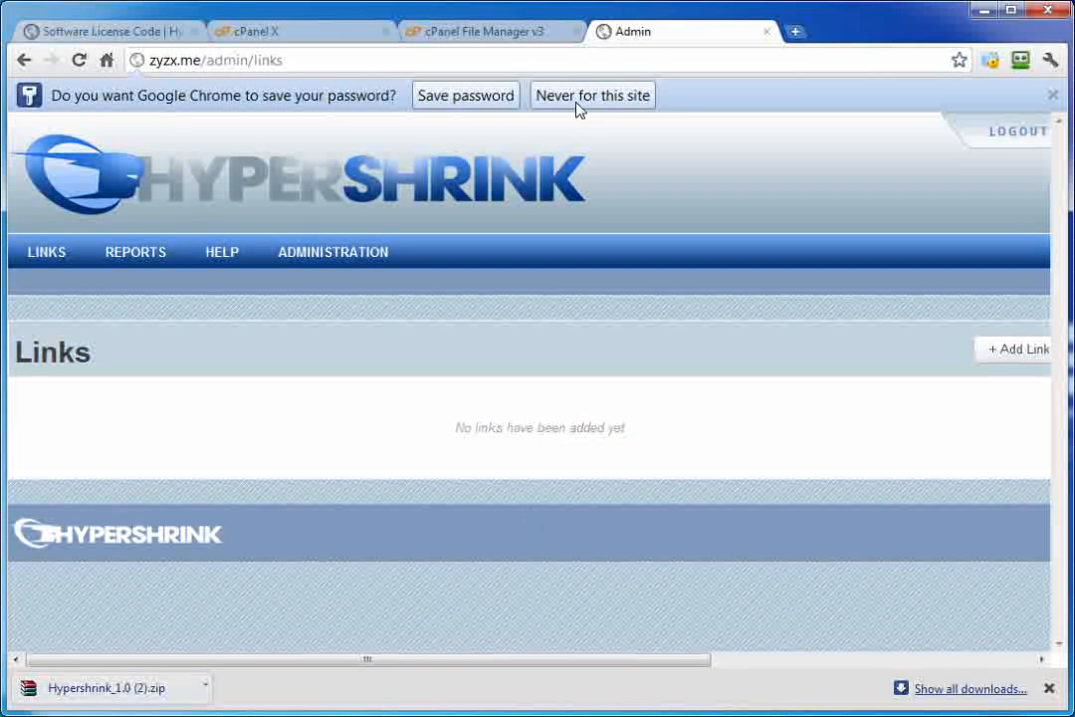
click(577, 104)
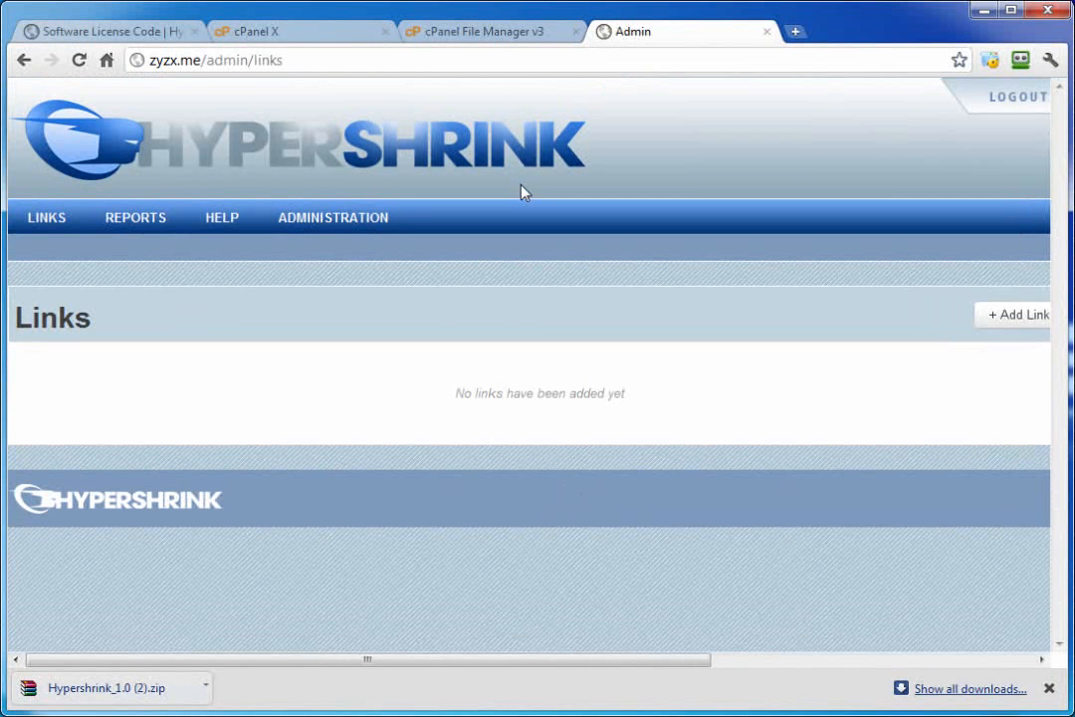
Step: Show the Hostverse Cloud Installation page on the members site
click(93, 37)
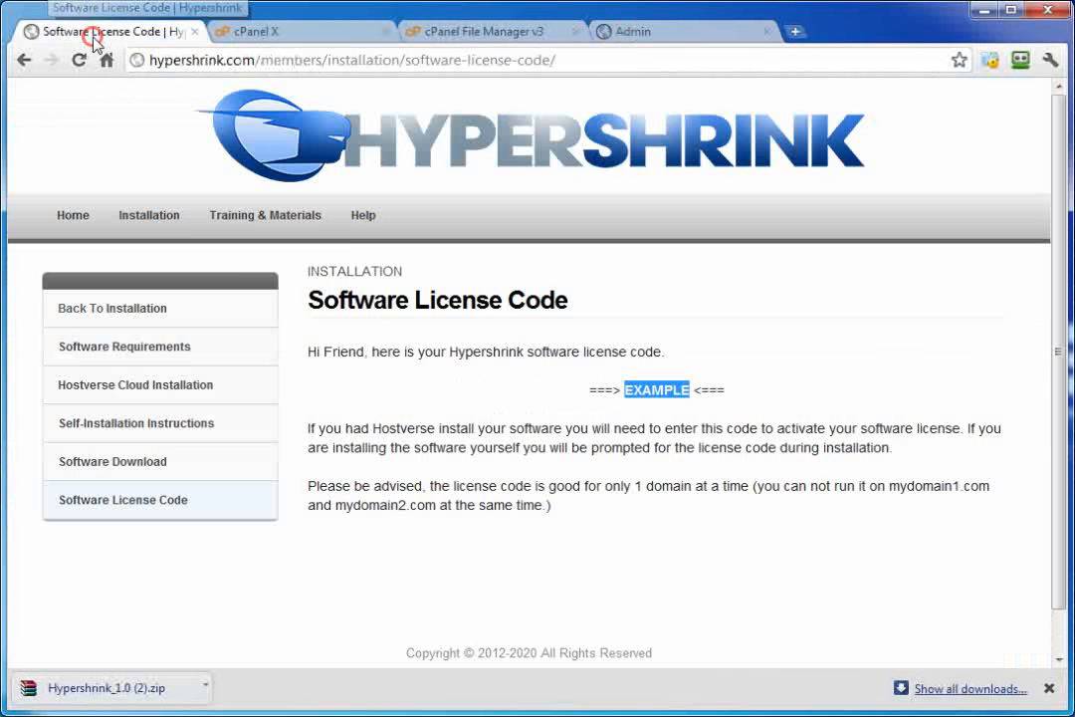
mouse_move(151, 221)
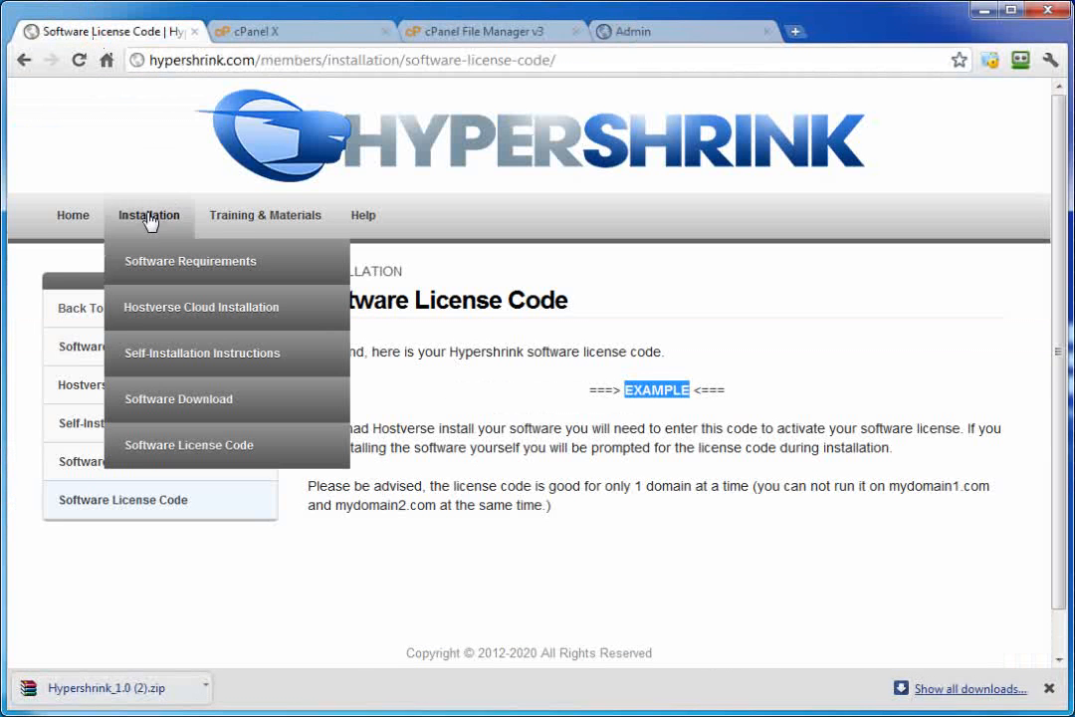
click(153, 308)
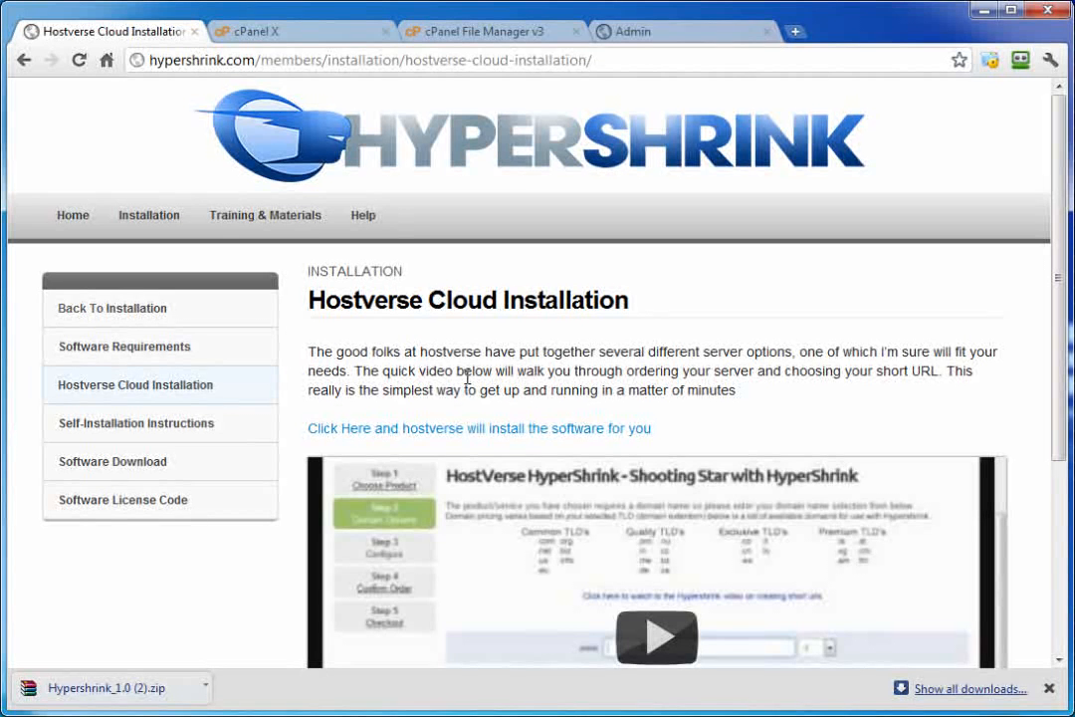
Step: Log out of the Hypershrink admin and load the bare zyzx.me landing page
click(629, 33)
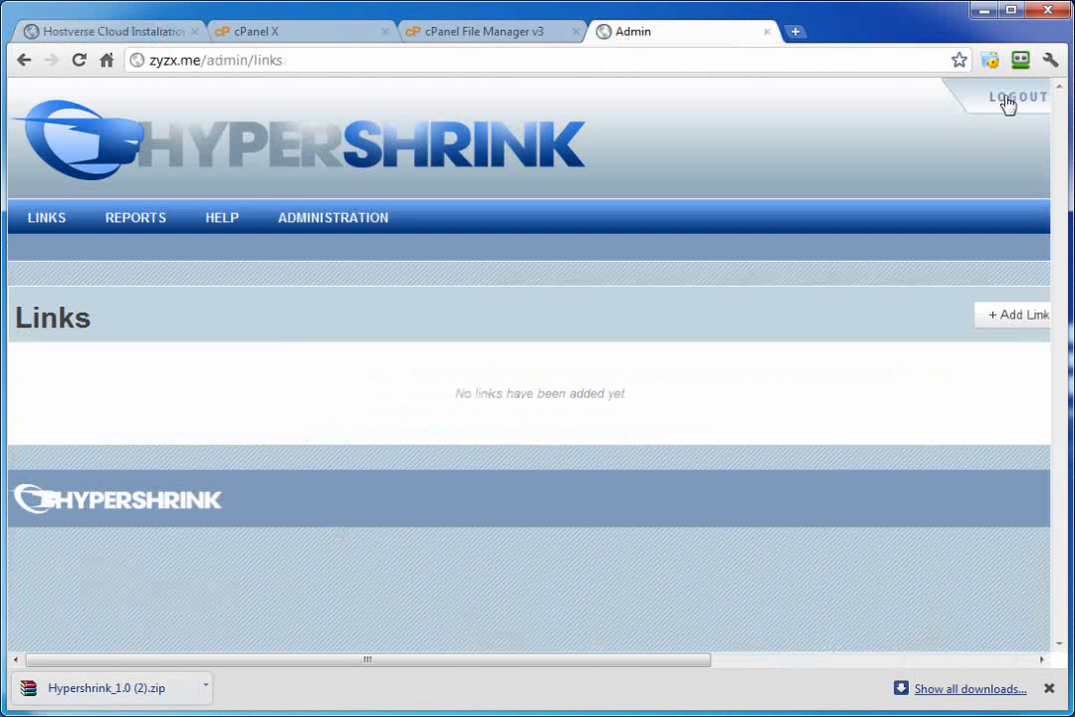
click(1008, 102)
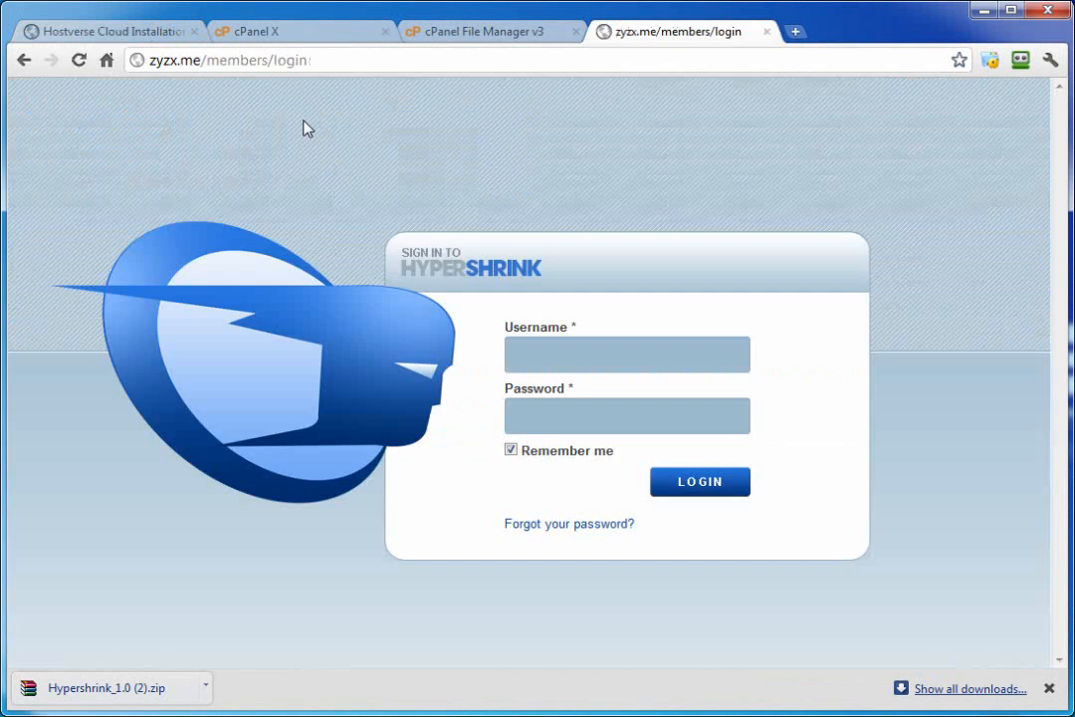
drag(192, 60, 418, 88)
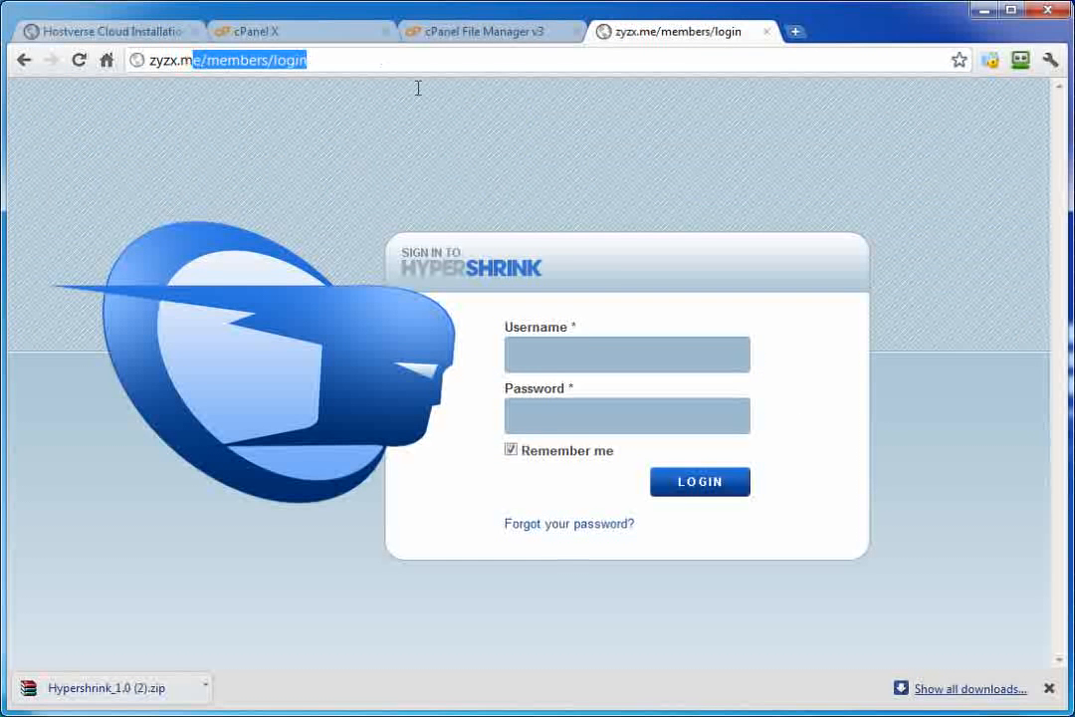
text(e)
key(Return)
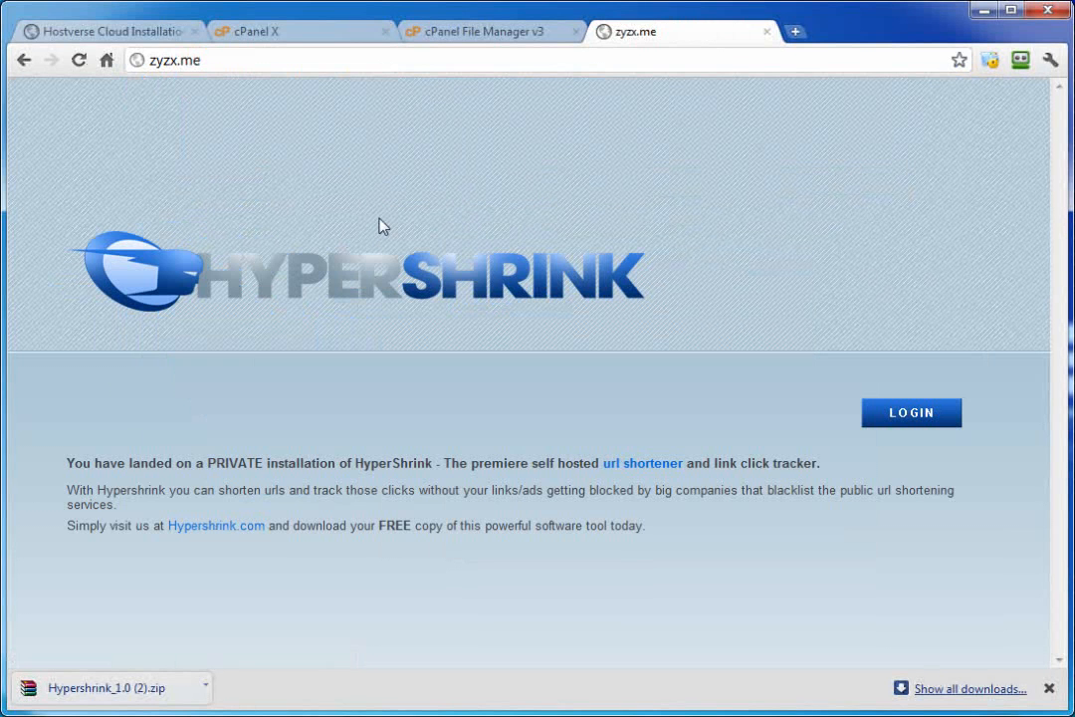
click(131, 38)
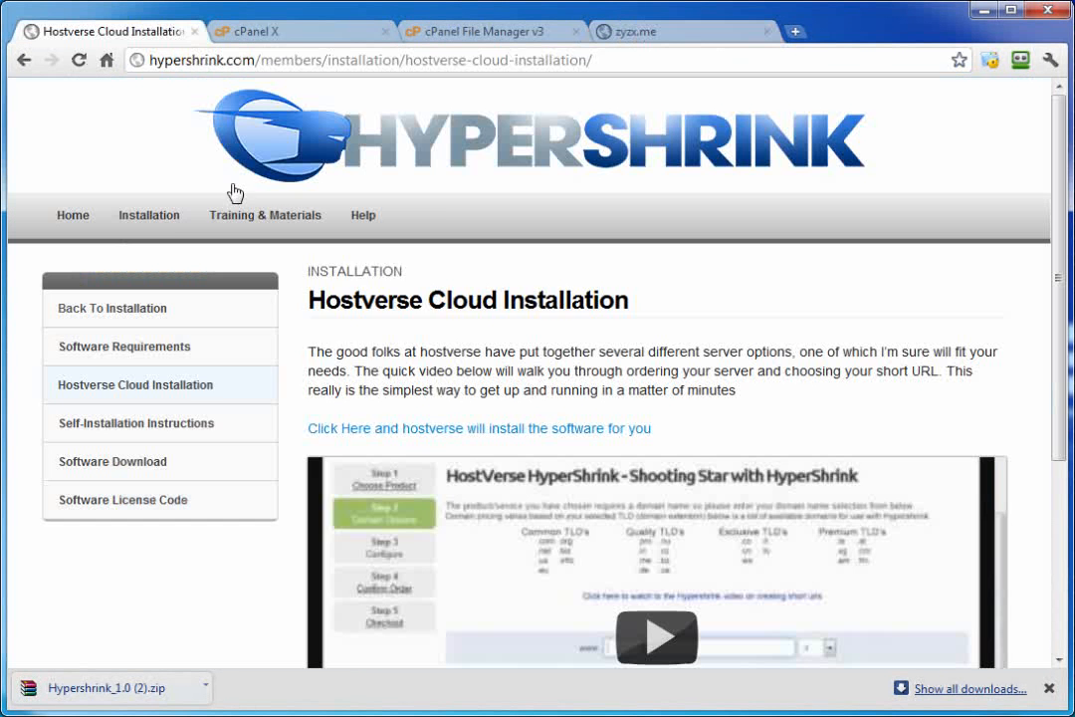
Step: Read the Frequent Questions page, highlighting the PHP 5.3.1 requirement and server-error troubleshooting notes
mouse_move(371, 233)
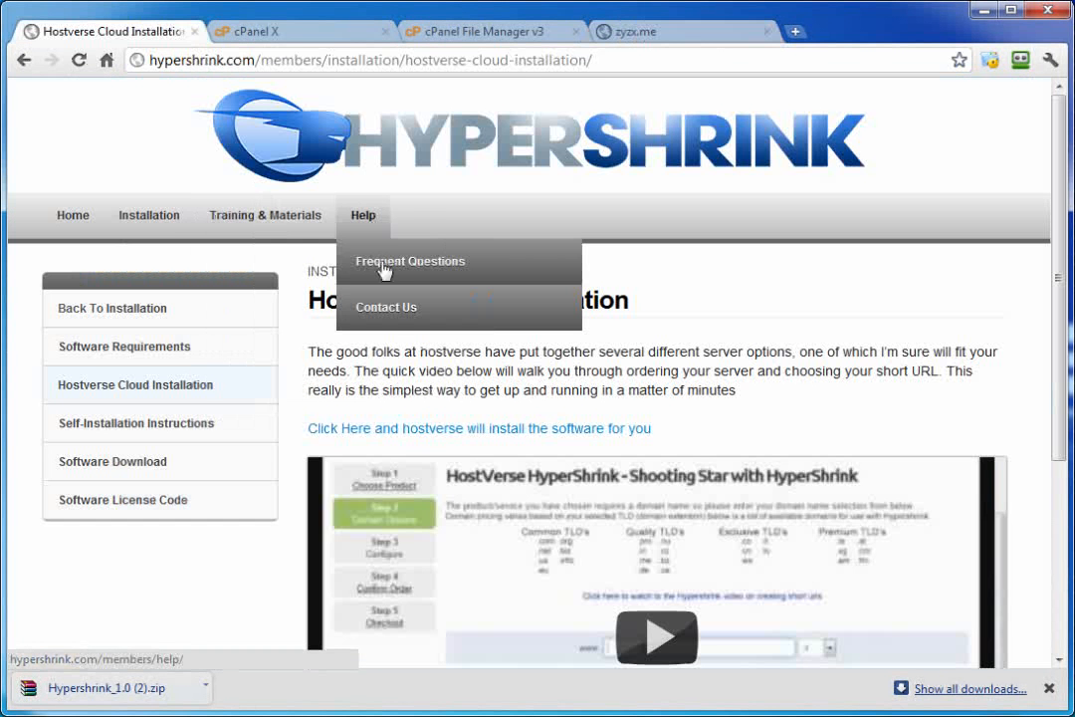
click(384, 263)
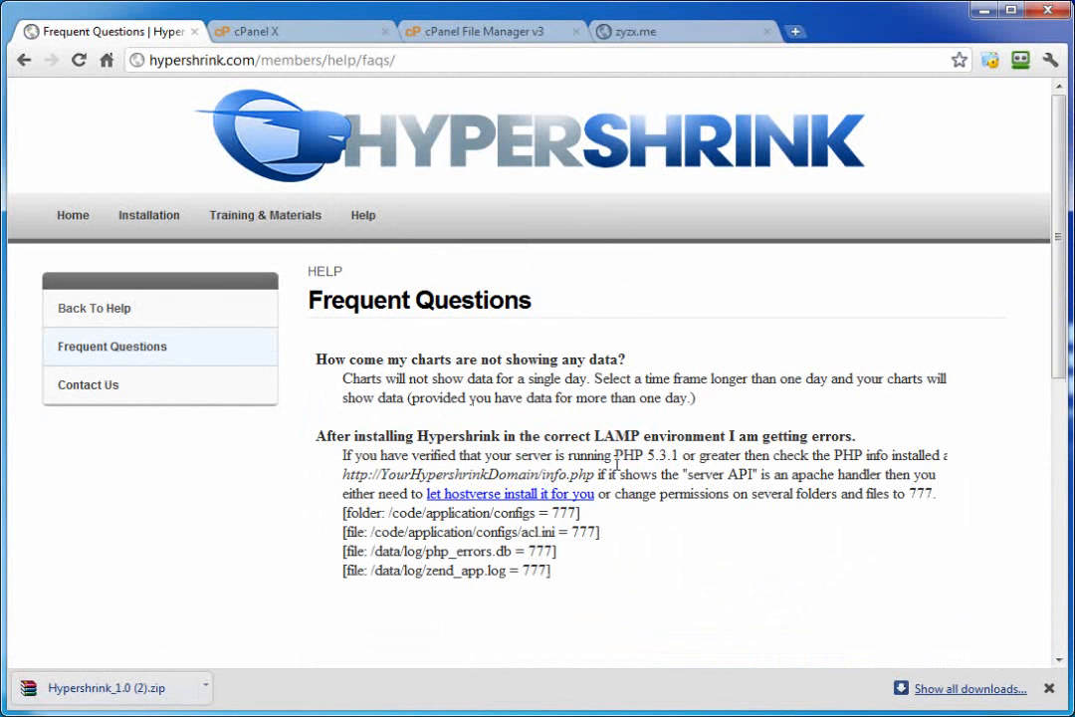
drag(617, 461, 678, 459)
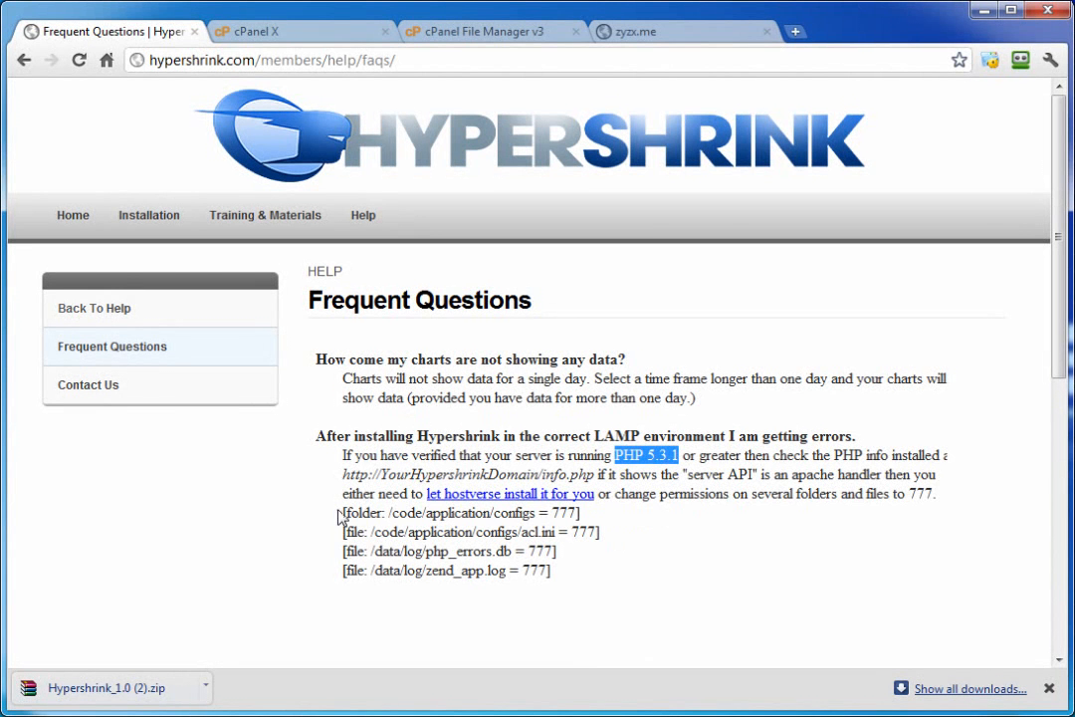
drag(338, 516, 582, 580)
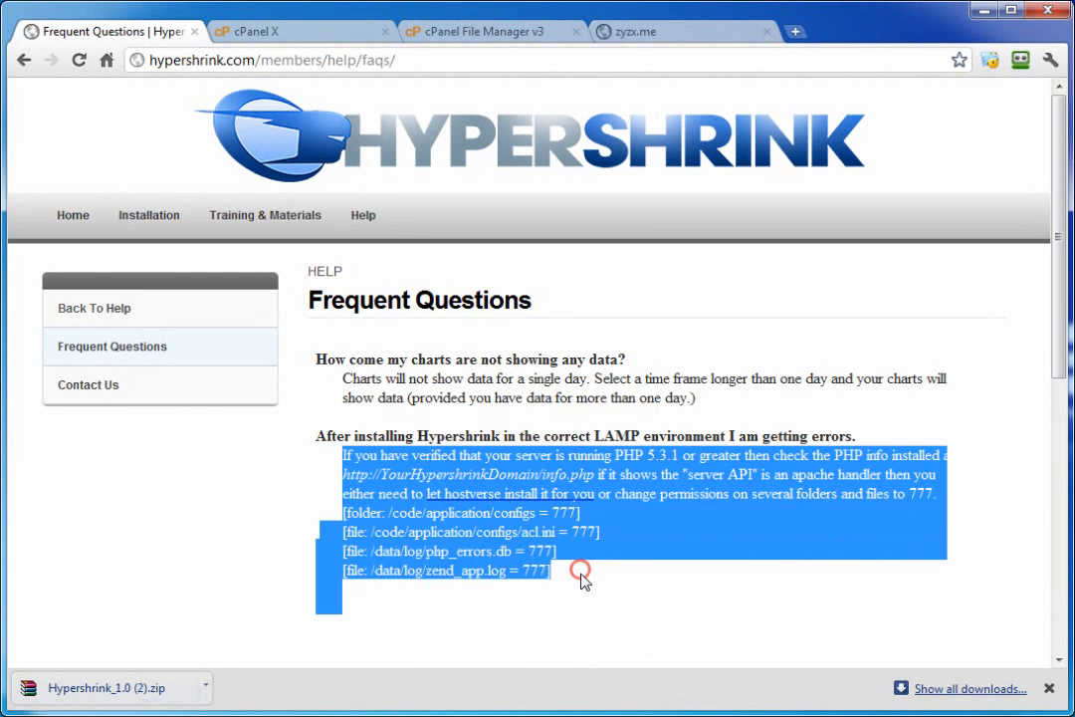
click(582, 580)
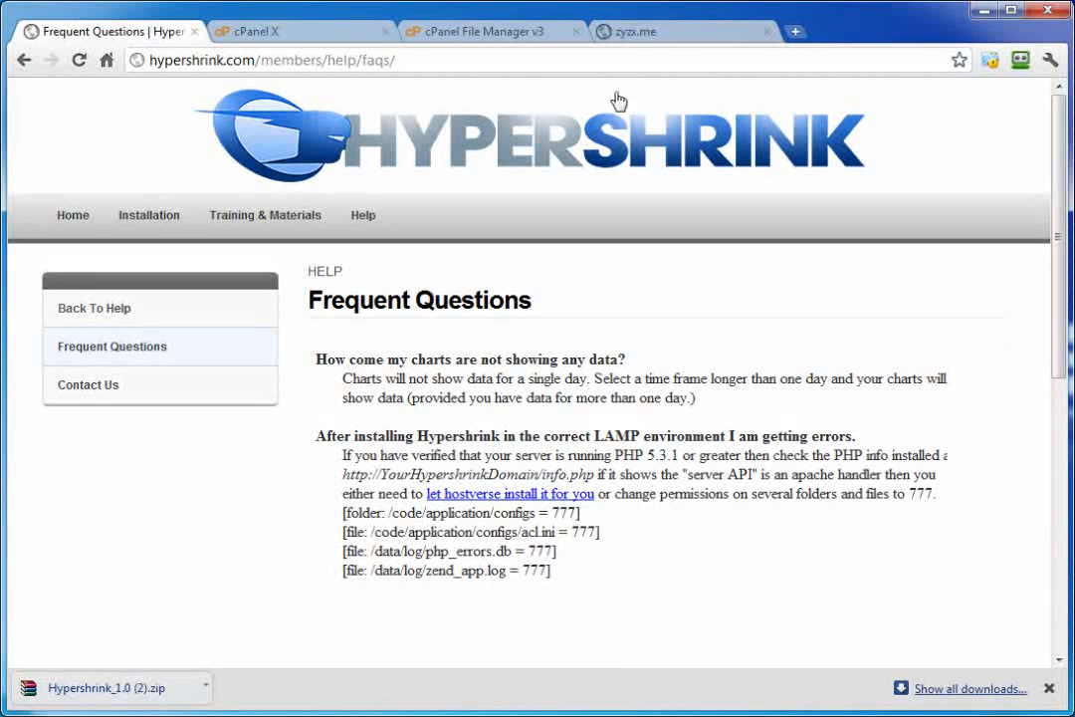
click(637, 31)
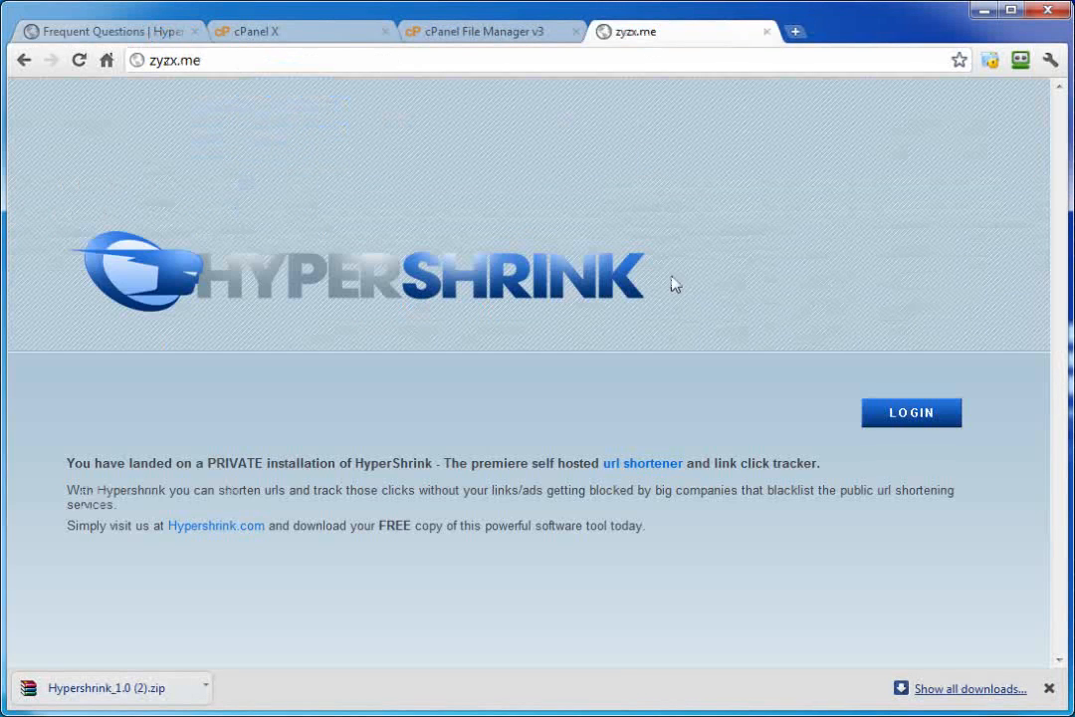